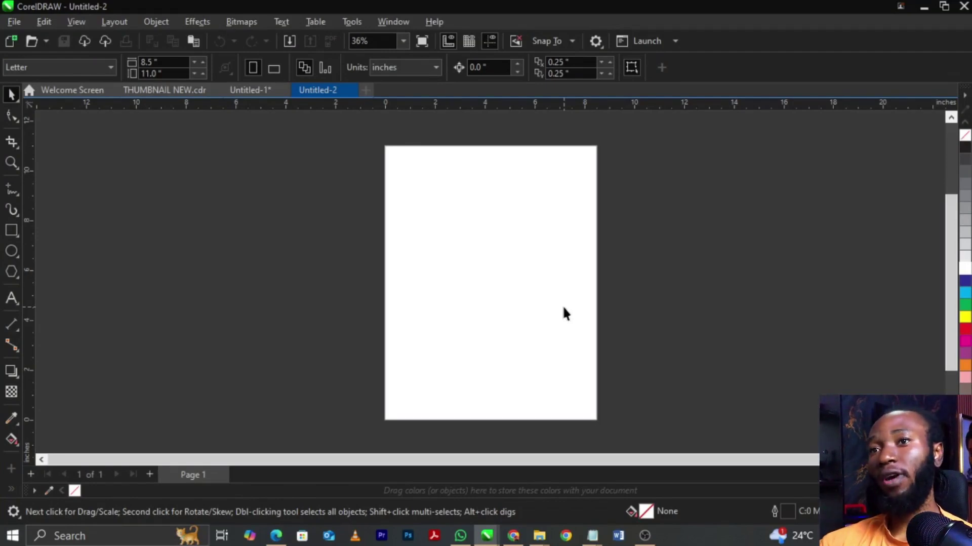
Import 'Untitled design (15)' from Downloads and move it onto the pasteboard left of the page.
left_click(15, 21)
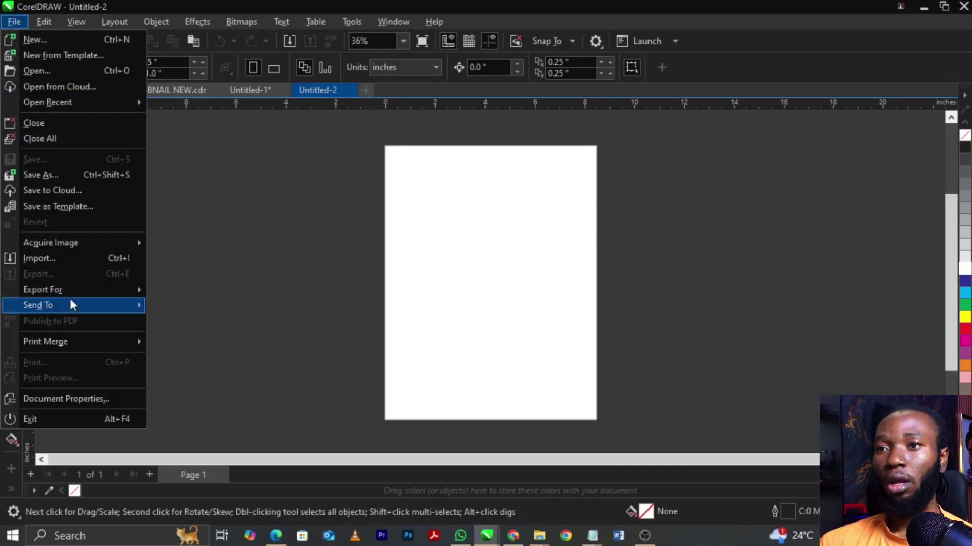
left_click(72, 259)
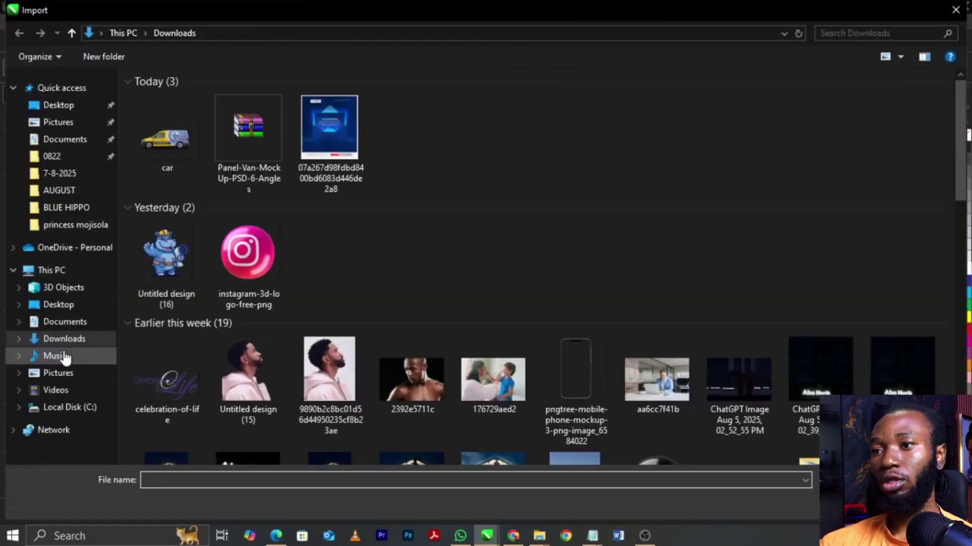
left_click(278, 376)
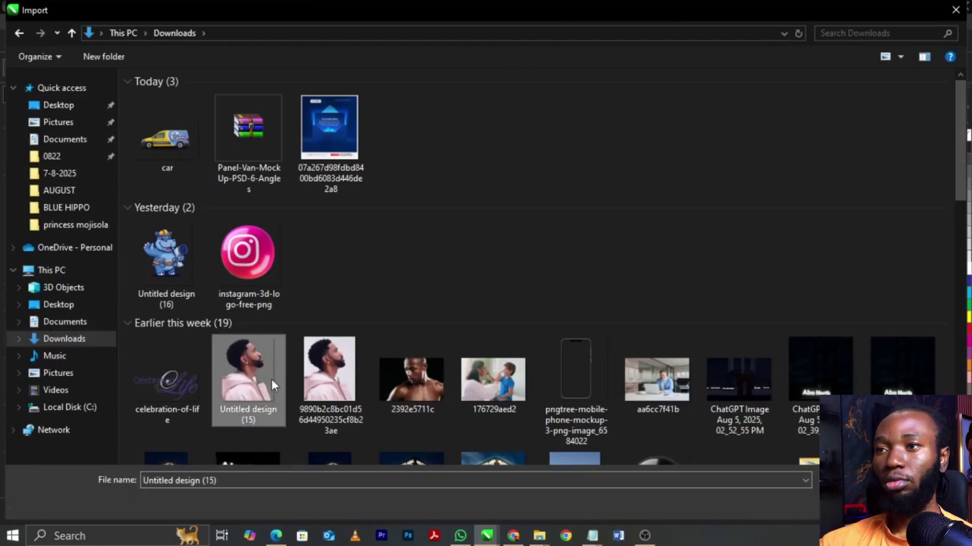
left_click(804, 504)
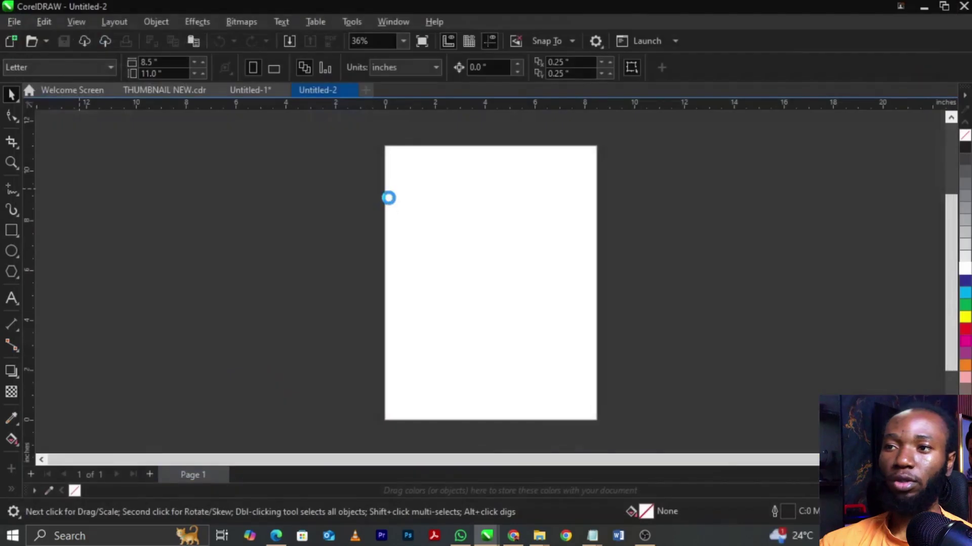
left_click(576, 307)
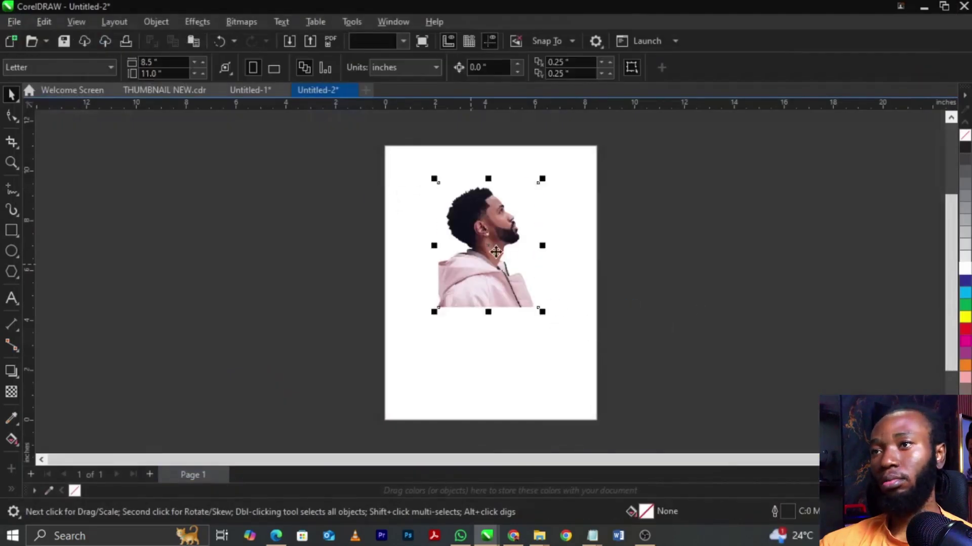
left_click_drag(498, 257, 334, 293)
Switch the document units to pixels.
left_click(510, 282)
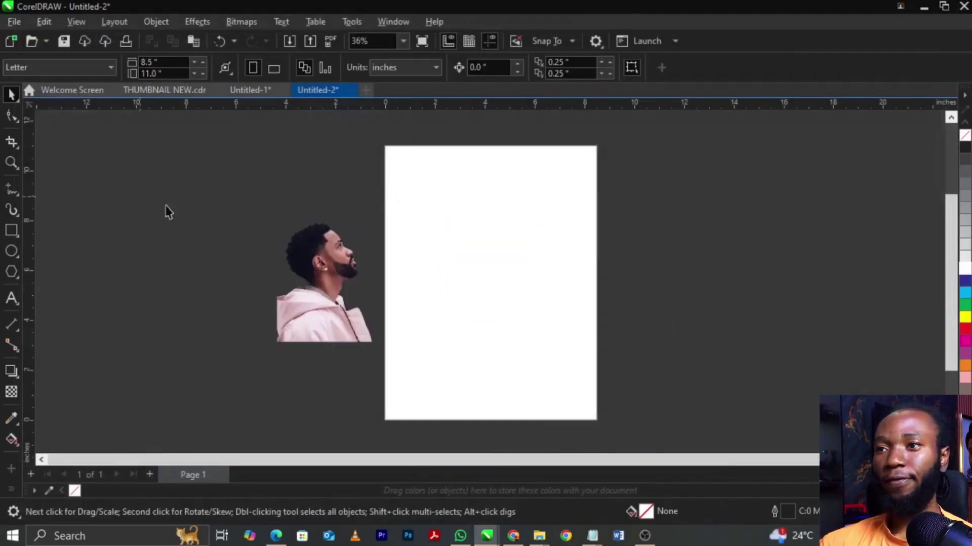
left_click(405, 68)
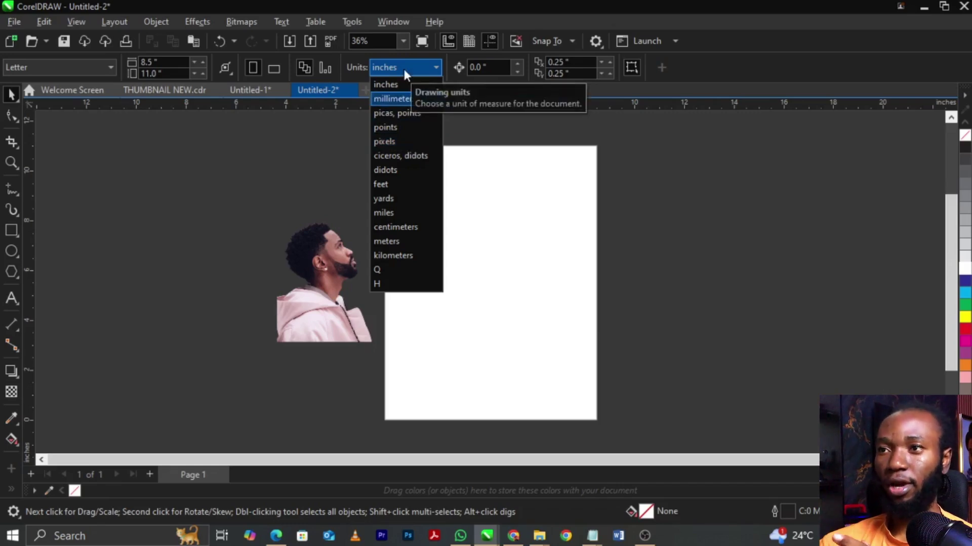
left_click(403, 140)
Resize the page to 1080 × 1350 px and zoom to fit the page.
left_click(159, 62)
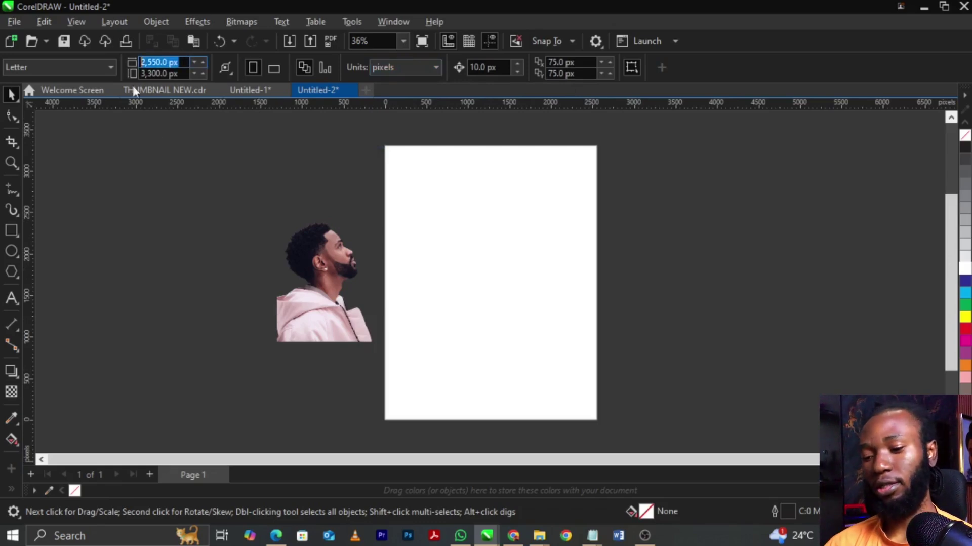
type("1080")
key("Tab")
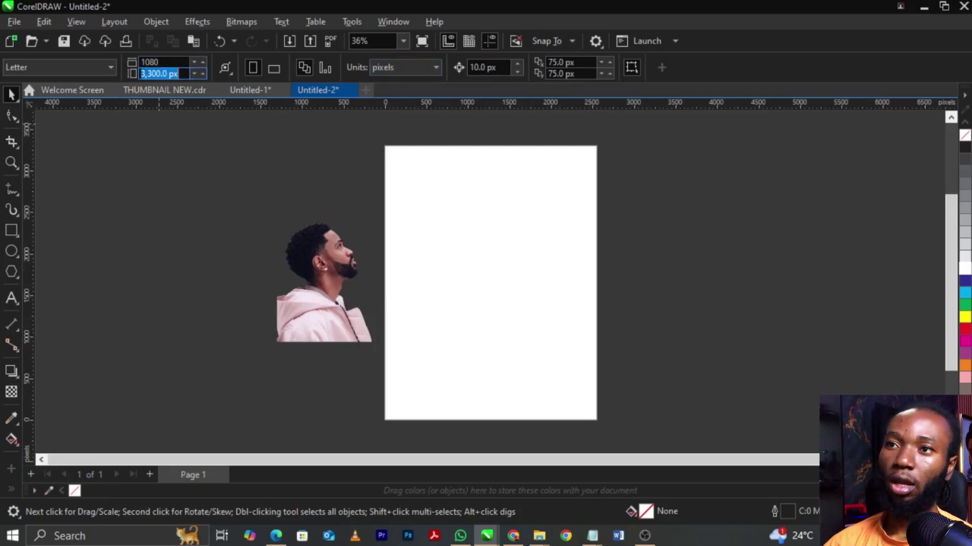
type("13550")
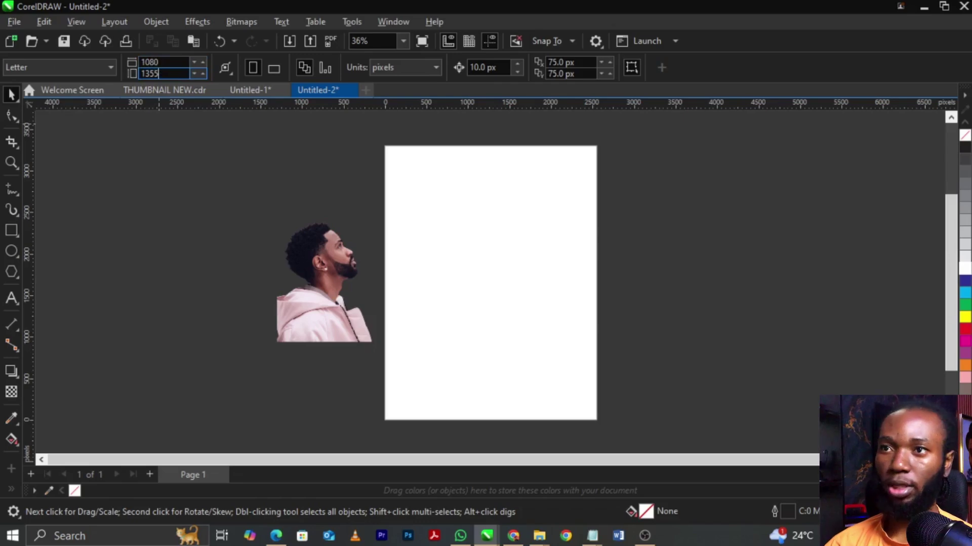
key("BackSpace")
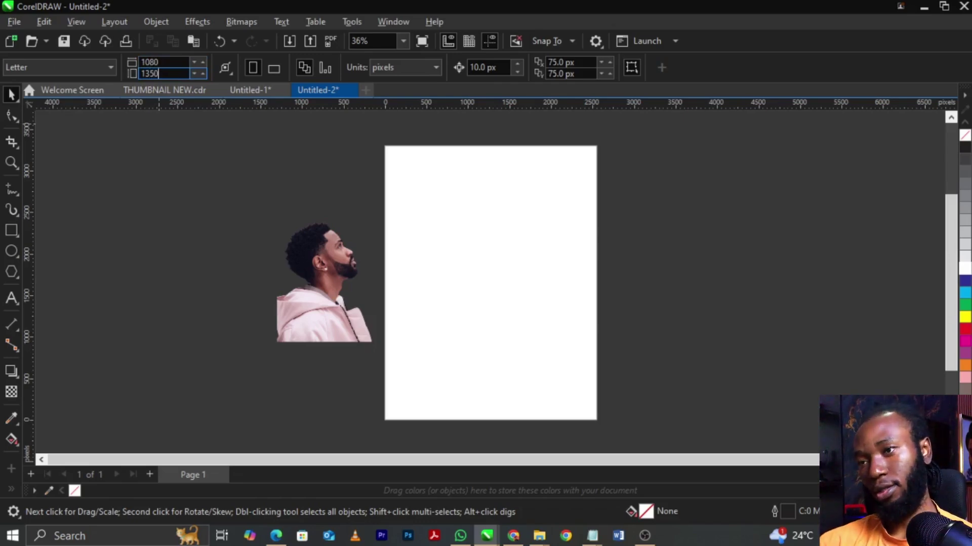
key("Return")
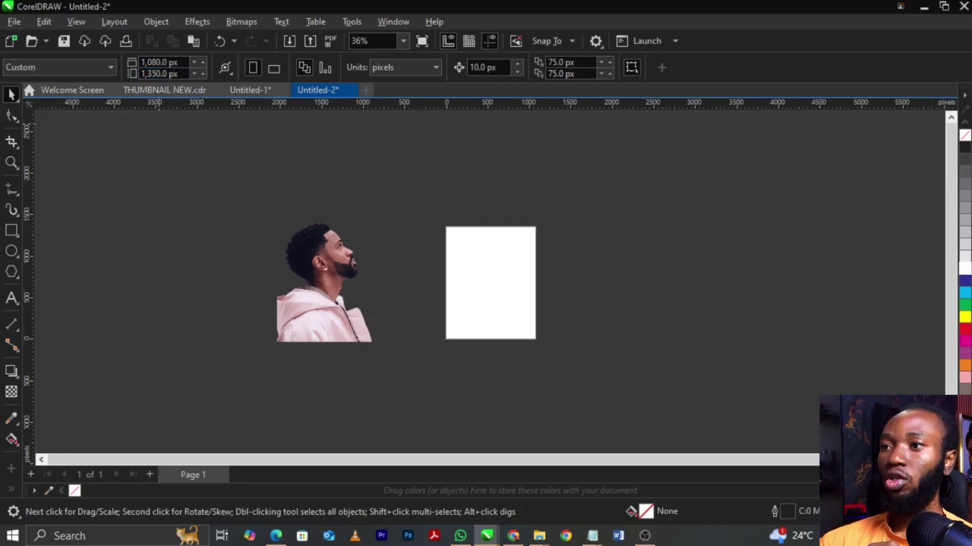
key("shift+F4")
Move the photo right of the page and scale it down to about 1068 × 1335 px (31.7%).
left_click_drag(130, 265, 805, 282)
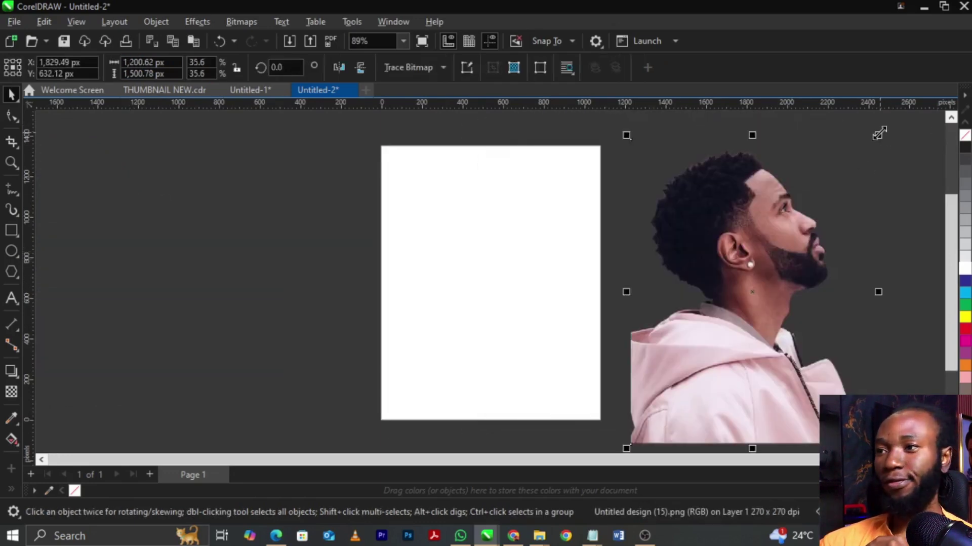
left_click_drag(878, 135, 850, 155)
left_click_drag(749, 275, 750, 258)
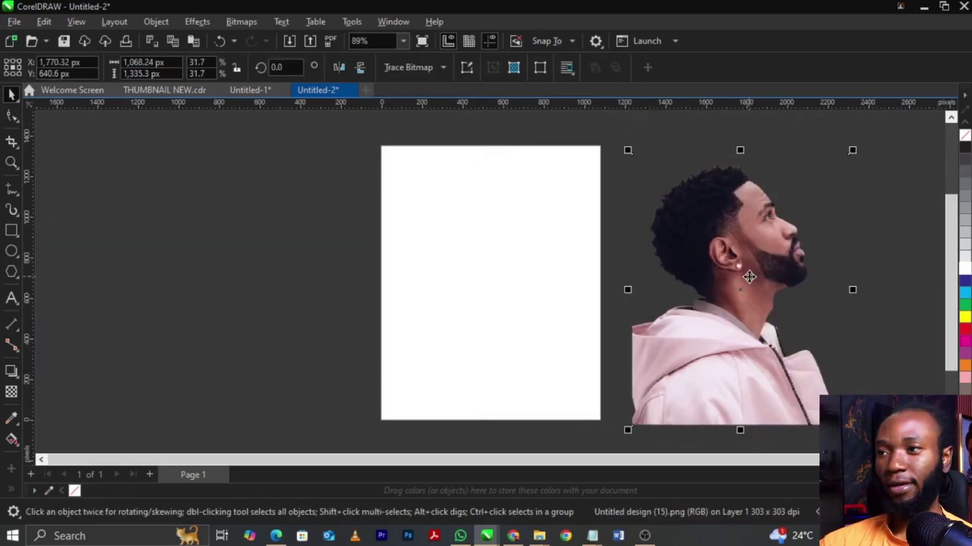
left_click(760, 302)
left_click(760, 318)
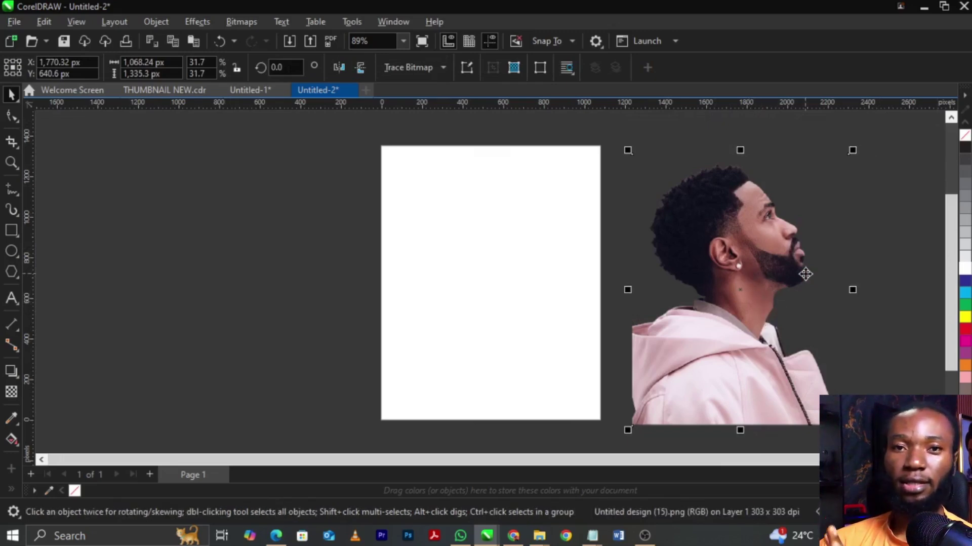
scroll(544, 274, "down", 1)
scroll(600, 288, "up", 2)
left_click(600, 290)
scroll(601, 290, "down", 2)
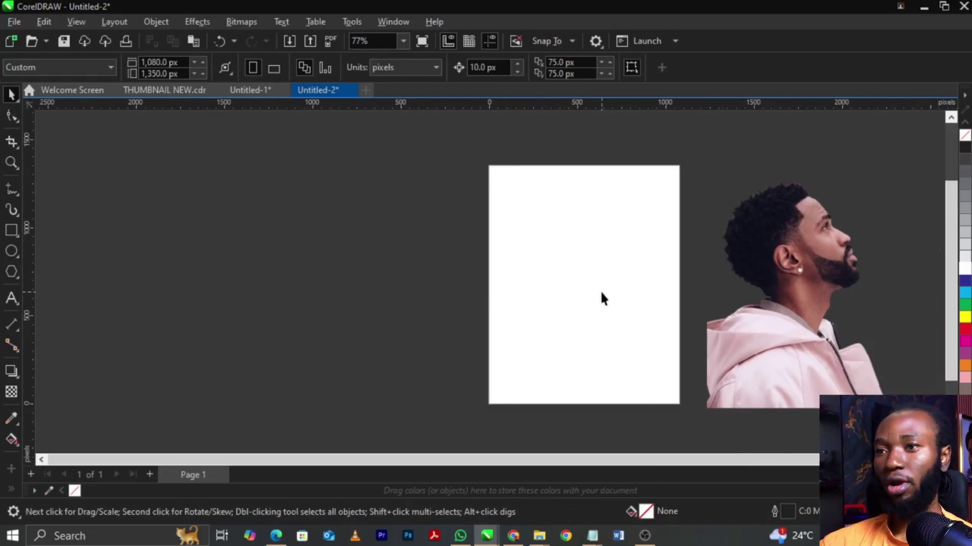
scroll(799, 298, "up", 2)
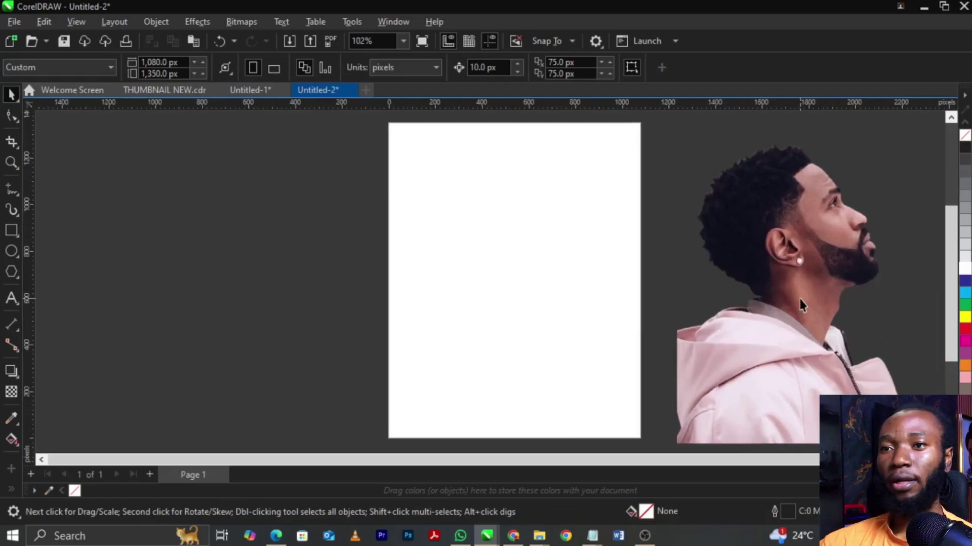
Create a page-sized 1080 × 1350 px rectangle with the Rectangle tool and centre it with P.
double_click(11, 234)
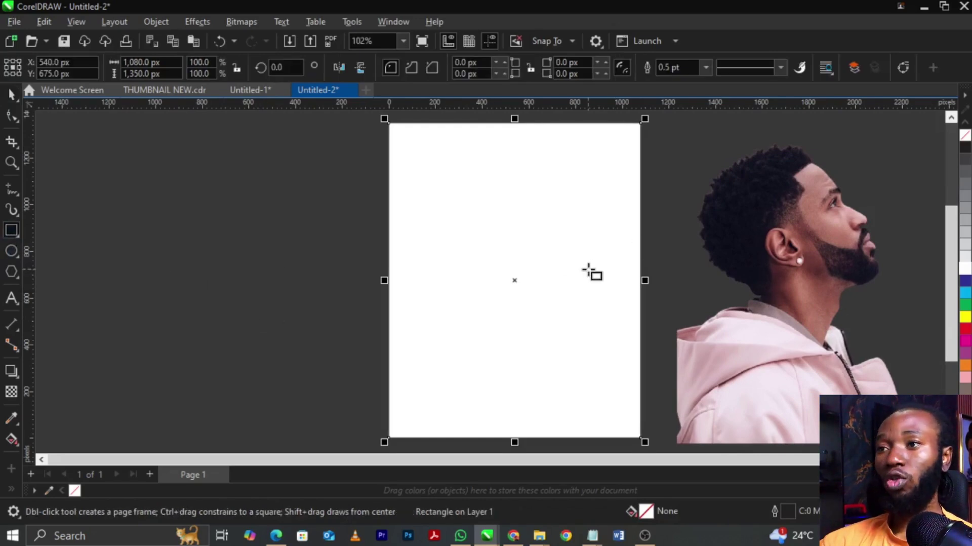
key("space")
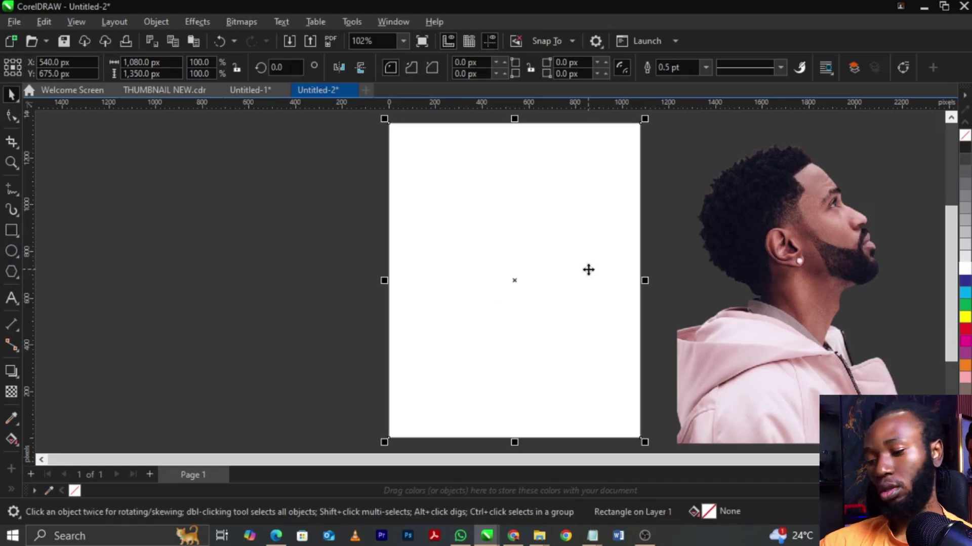
left_click_drag(555, 282, 498, 302)
scroll(590, 211, "up", 1)
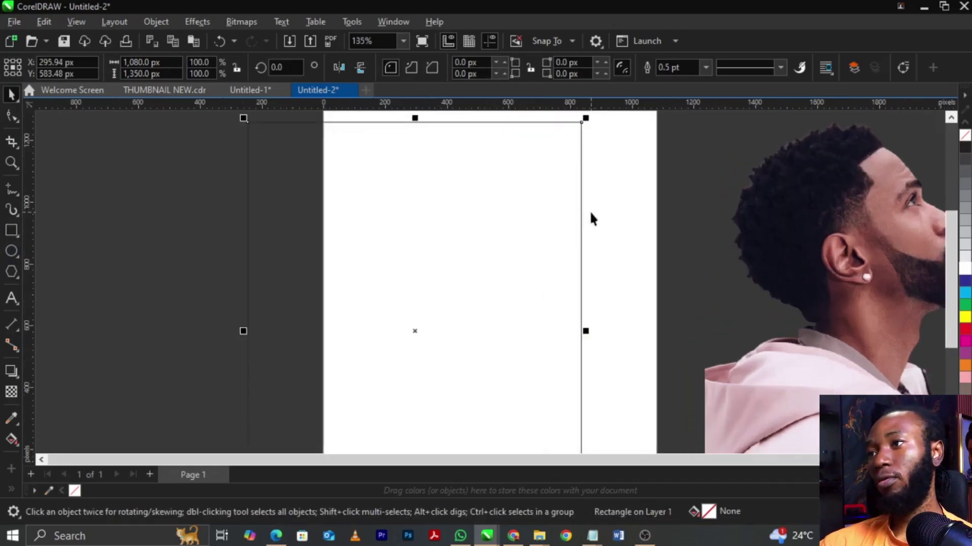
scroll(591, 210, "down", 1)
key("p")
left_click_drag(622, 194, 601, 210)
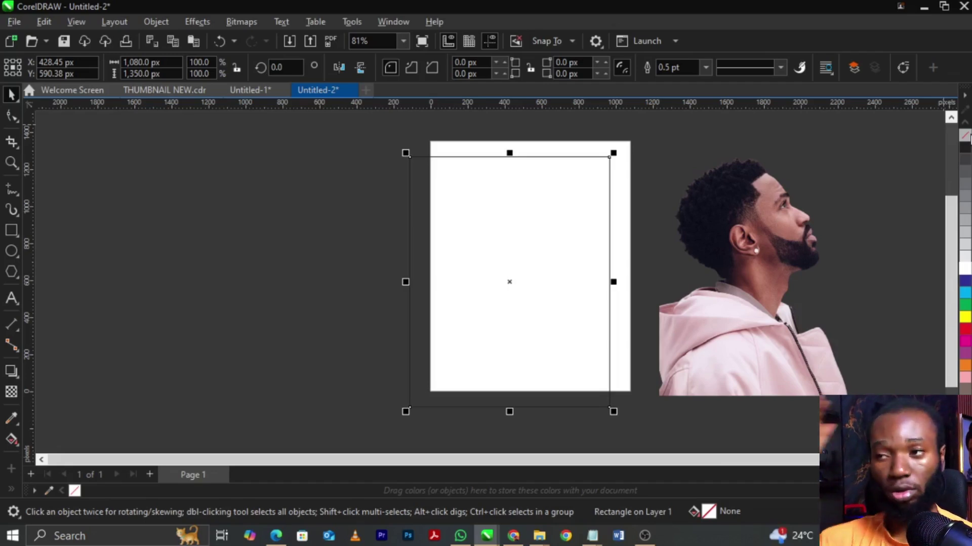
Remove the rectangle's outline, re-centre it on the page and keep it selected.
right_click(965, 136)
key("p")
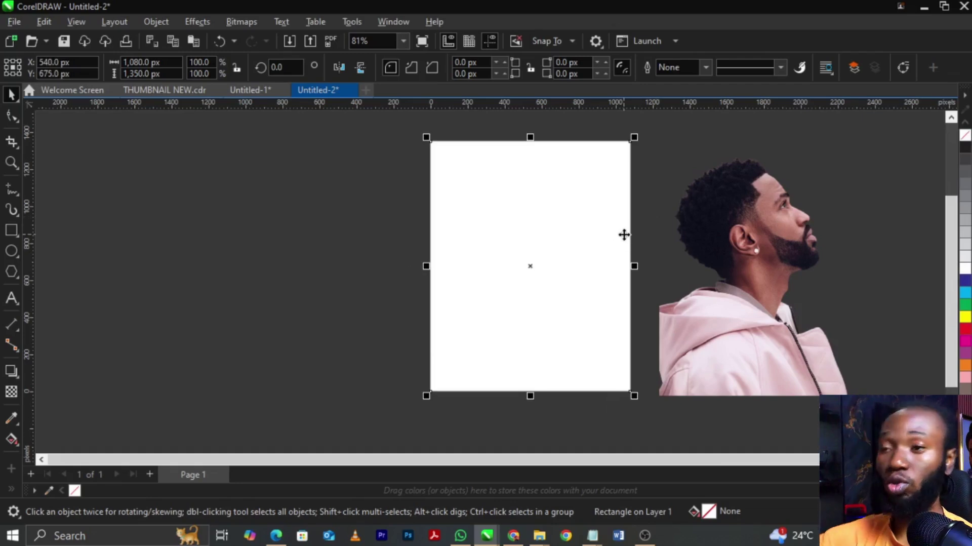
scroll(624, 234, "up", 1)
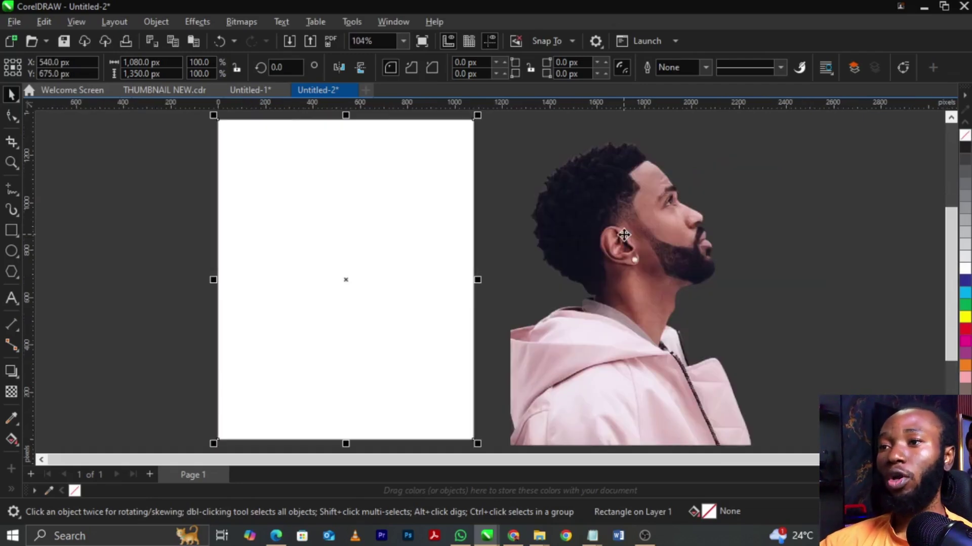
left_click(668, 265)
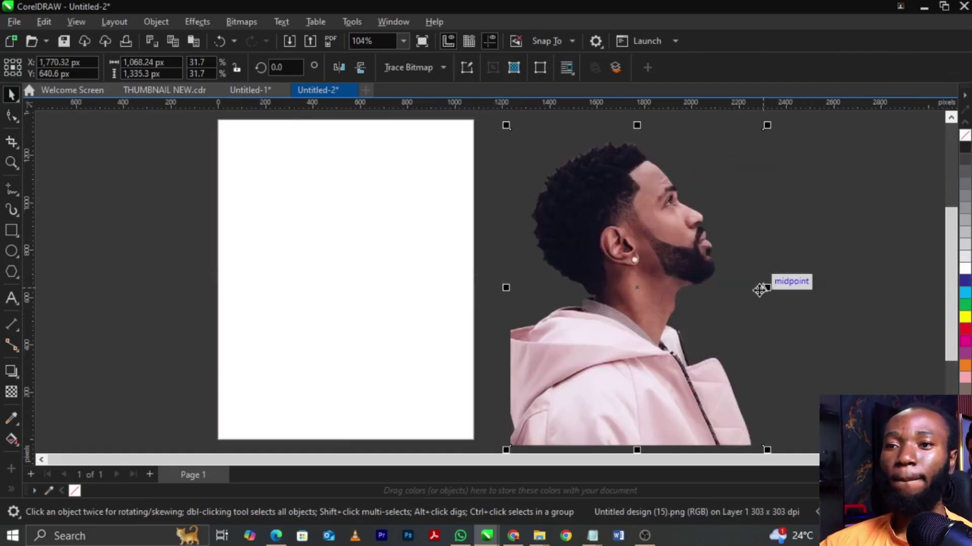
scroll(762, 288, "down", 1)
left_click(436, 315)
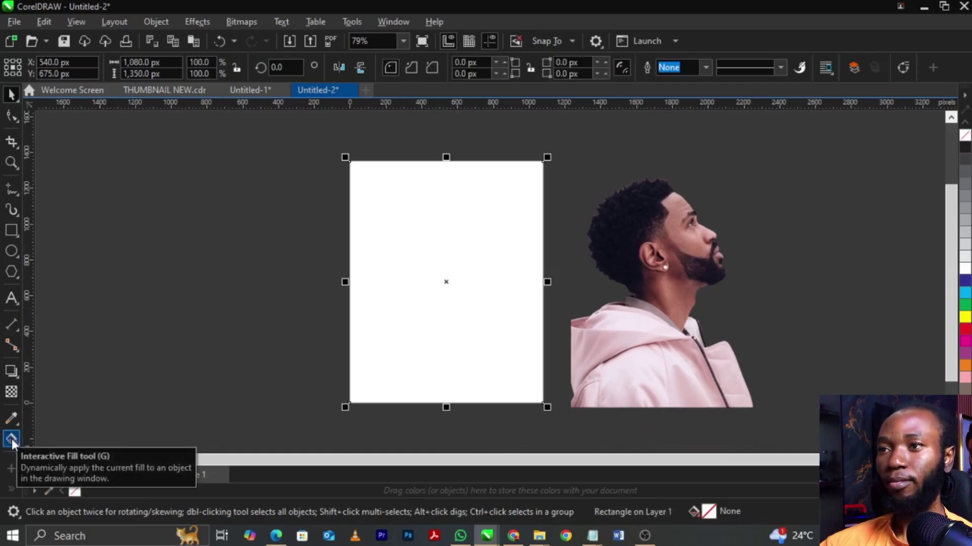
left_click(11, 438)
scroll(378, 311, "up", 1)
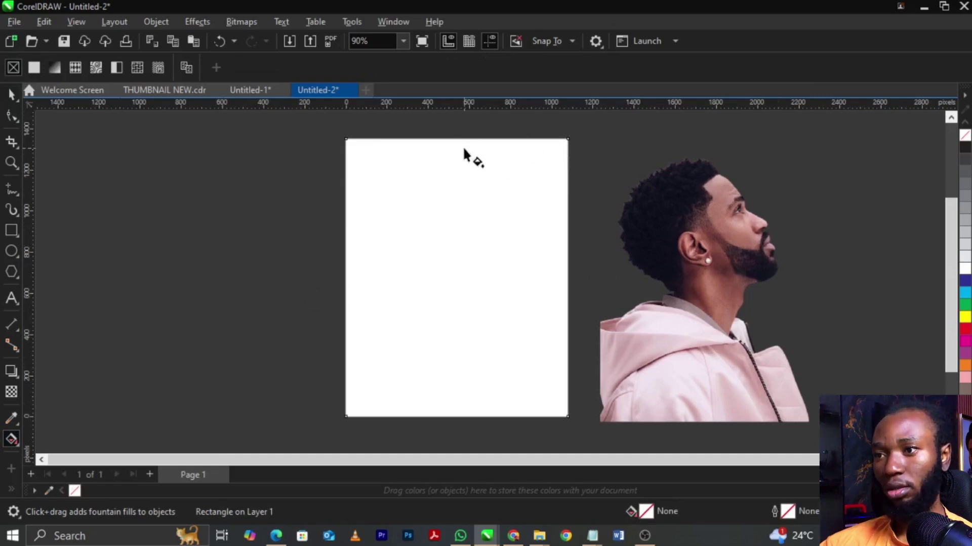
left_click_drag(461, 150, 455, 416)
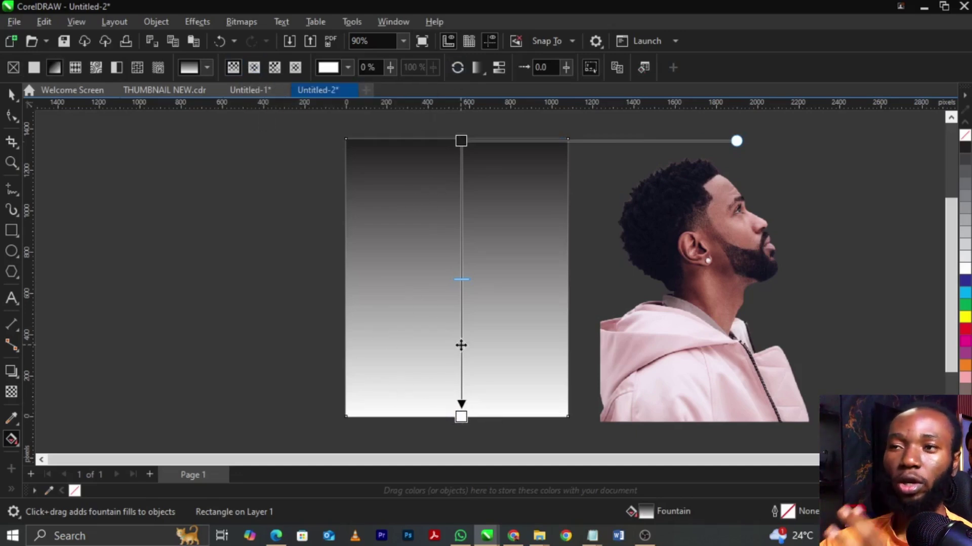
left_click(254, 68)
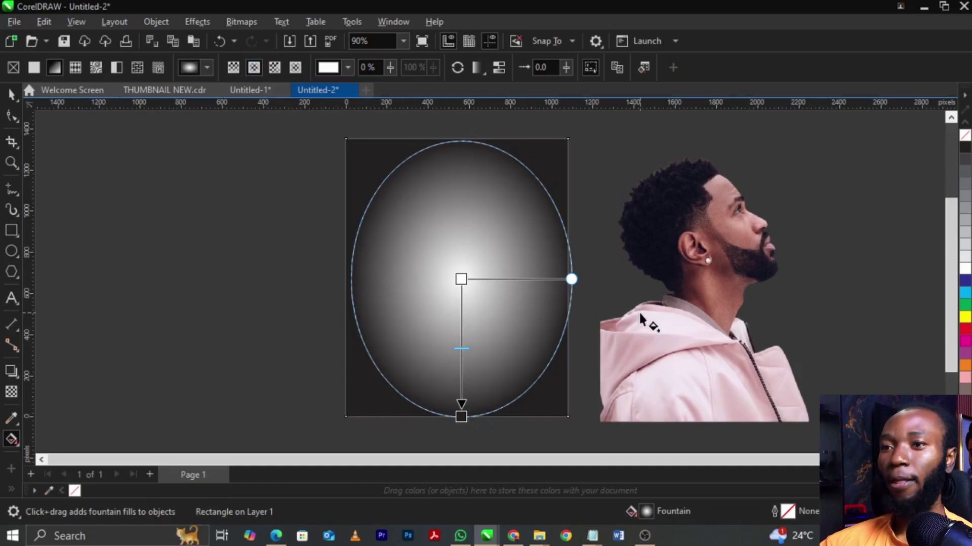
key("ctrl+z")
key("ctrl+z")
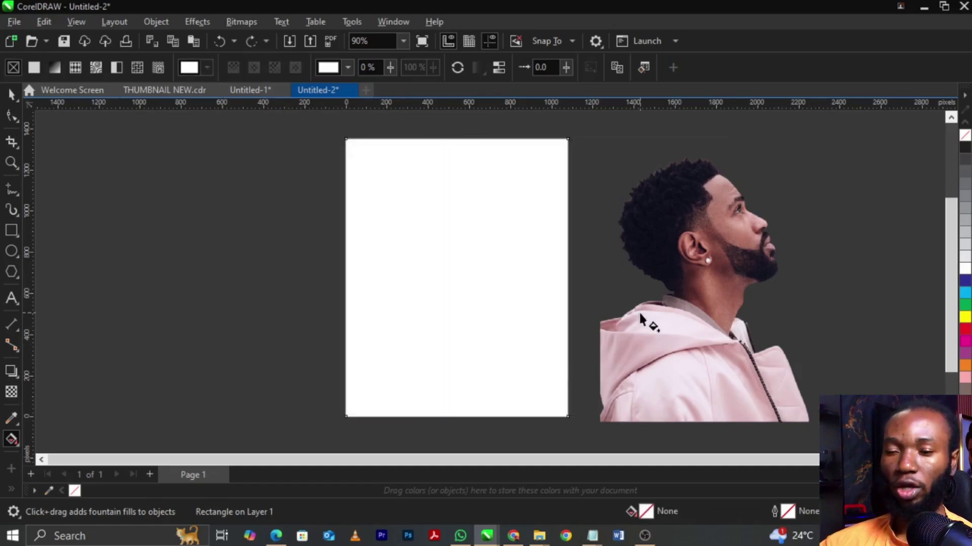
key("space")
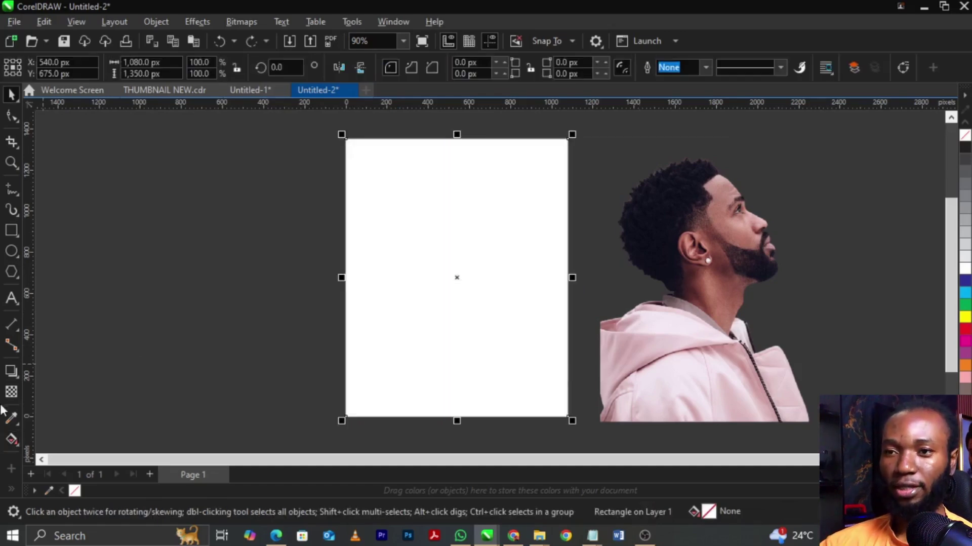
Give the rectangle an elliptical fountain fill, widened into a white-to-dark-grey circle.
left_click(16, 437)
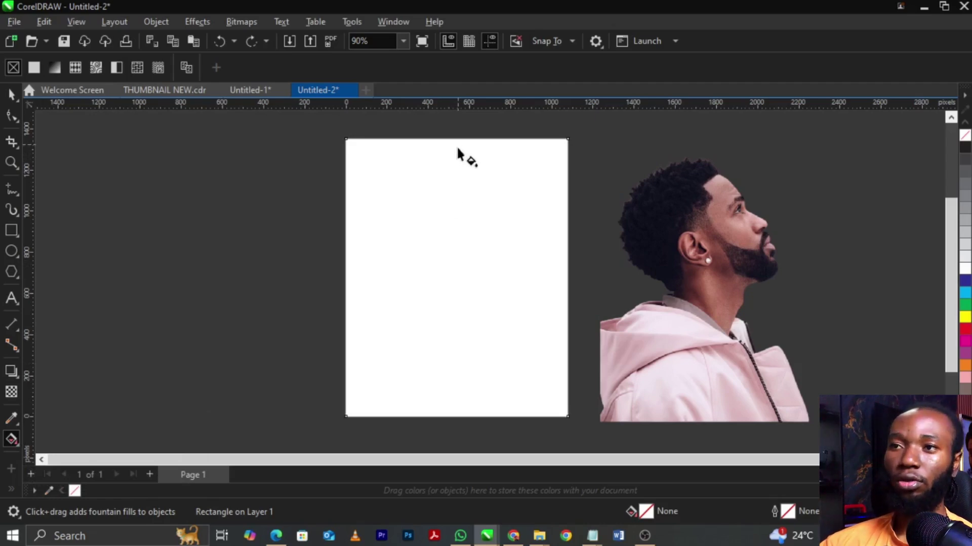
left_click_drag(458, 143, 460, 416)
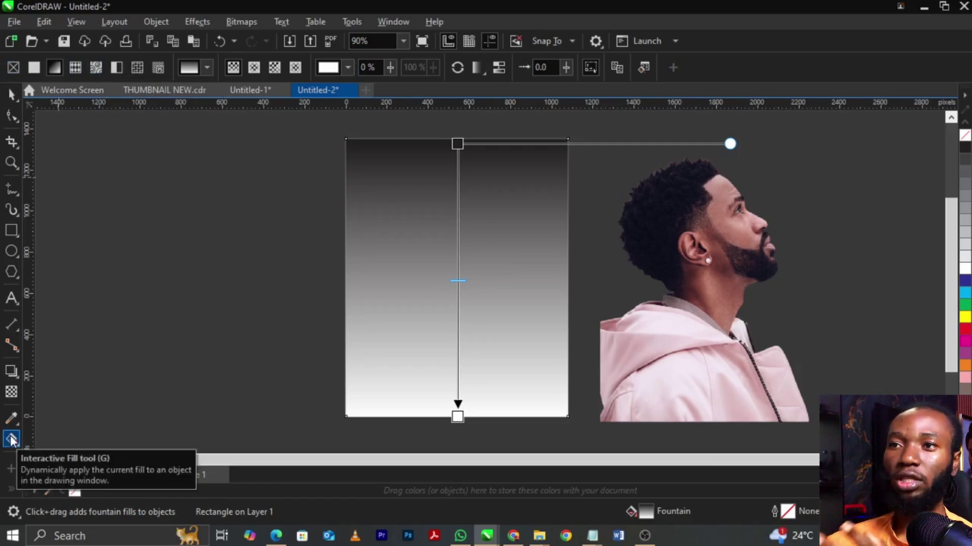
left_click(253, 67)
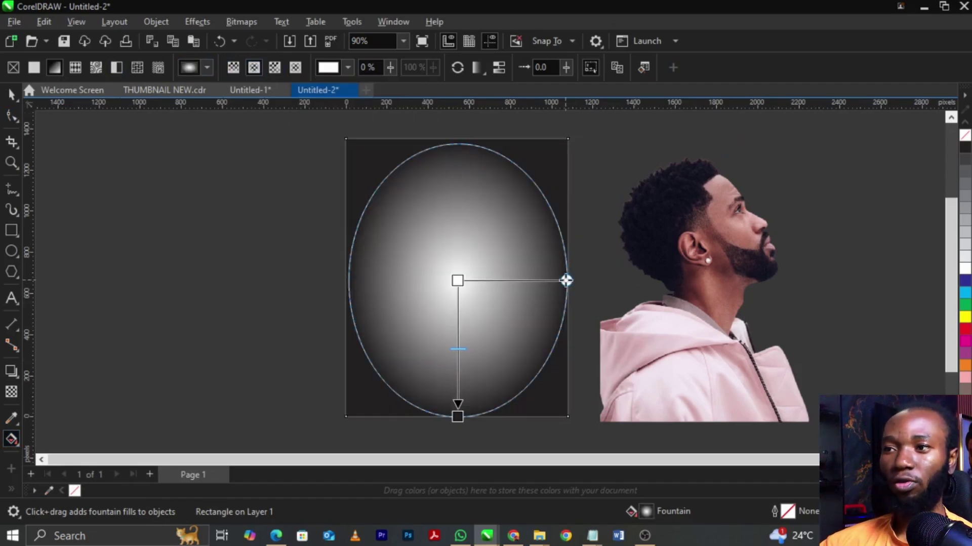
left_click_drag(566, 280, 590, 280)
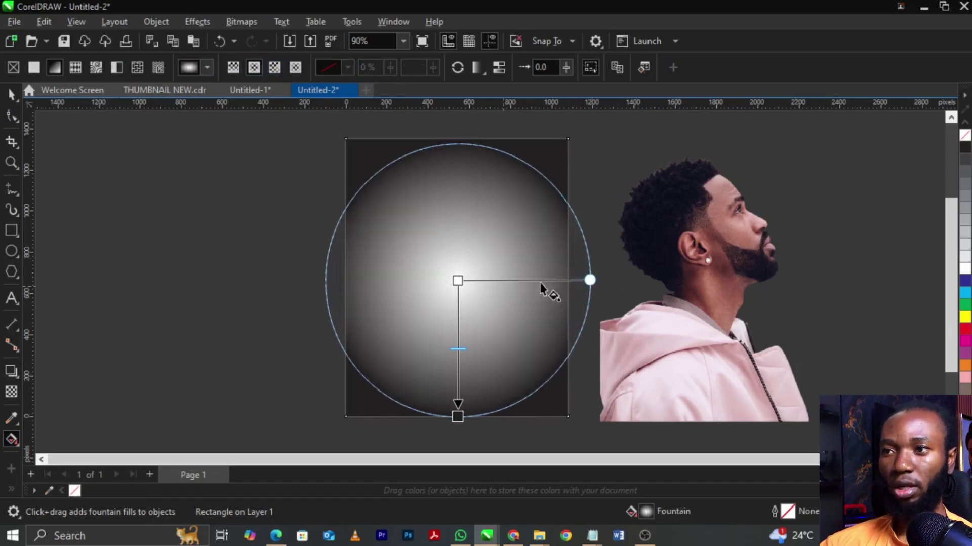
mouse_move(591, 280)
left_mouse_down()
mouse_move(601, 280)
mouse_move(575, 280)
mouse_move(599, 280)
mouse_move(591, 280)
left_mouse_up()
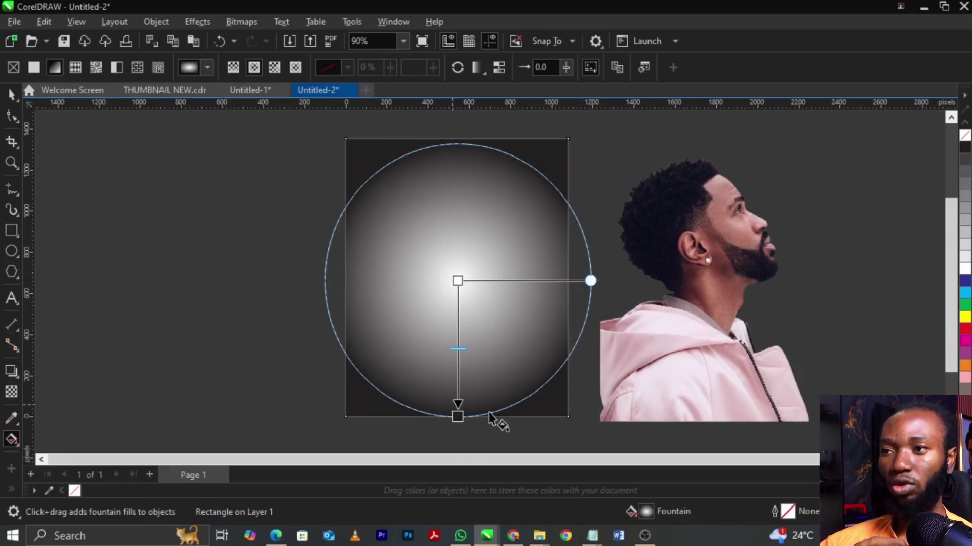
Set the radial fill's outer colour node to dark red #2E0002 using RGB values.
scroll(459, 425, "up", 4)
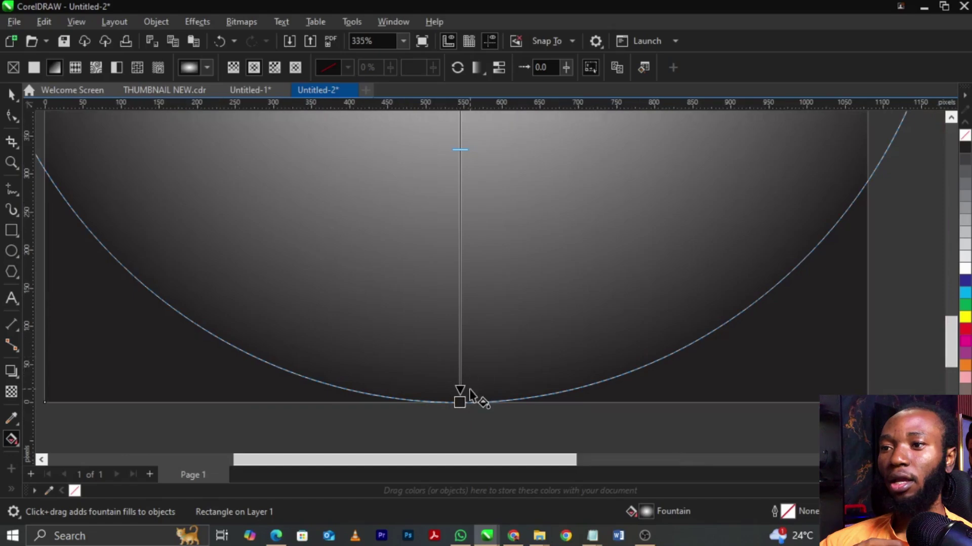
scroll(462, 397, "down", 3)
scroll(466, 394, "down", 1)
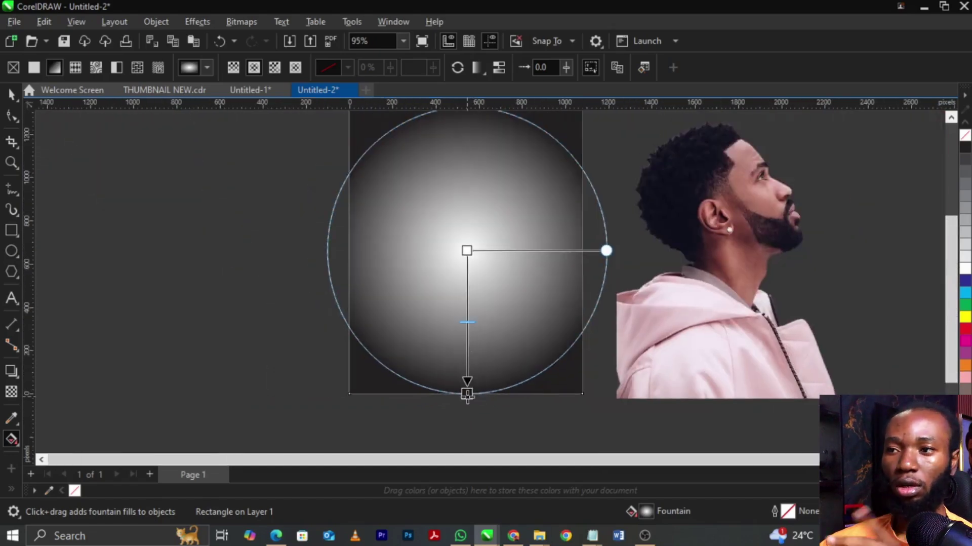
left_click(466, 393)
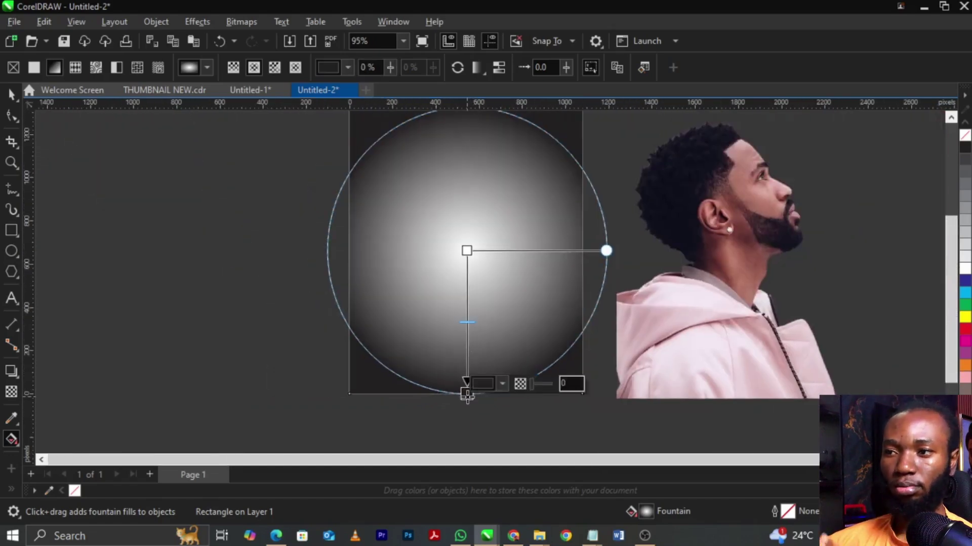
left_click(503, 383)
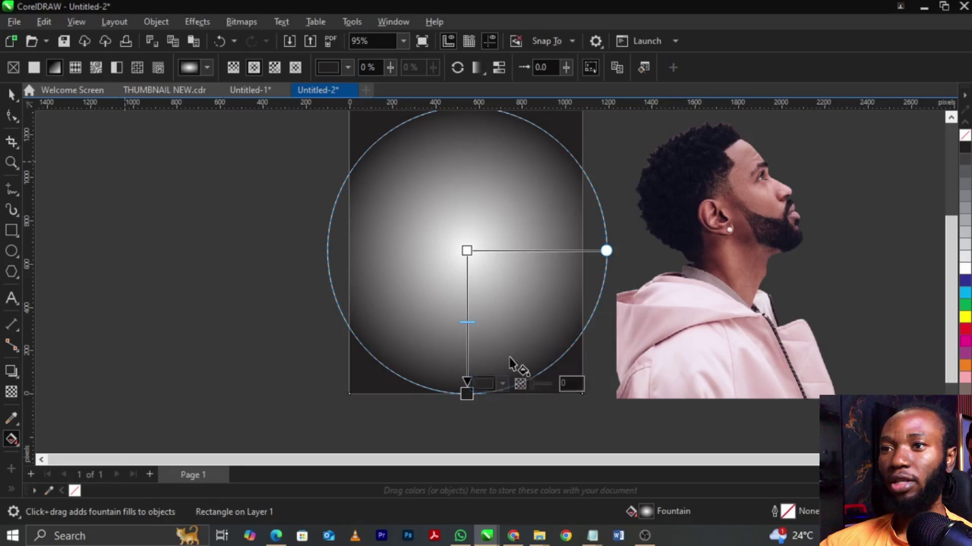
left_click(501, 384)
left_click_drag(561, 167, 203, 136)
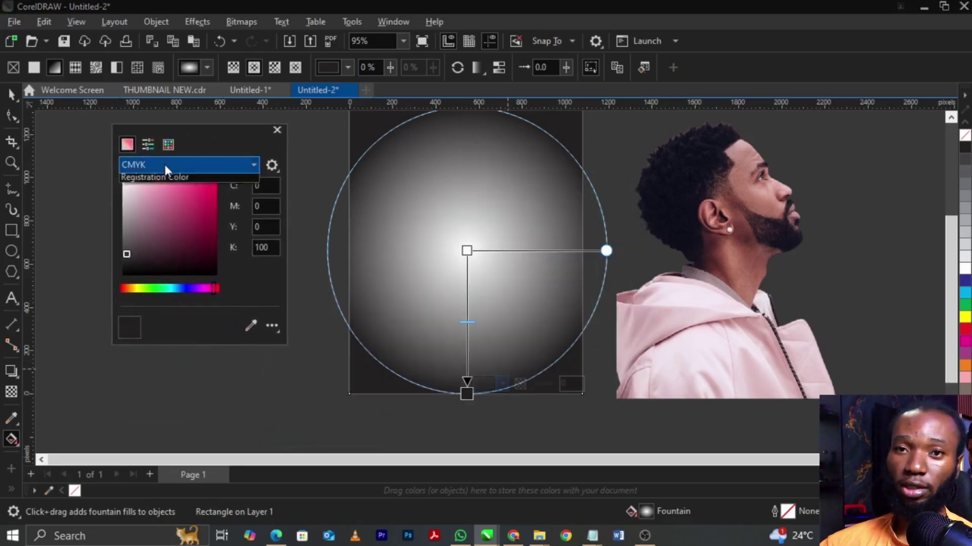
left_click(164, 163)
left_click(167, 201)
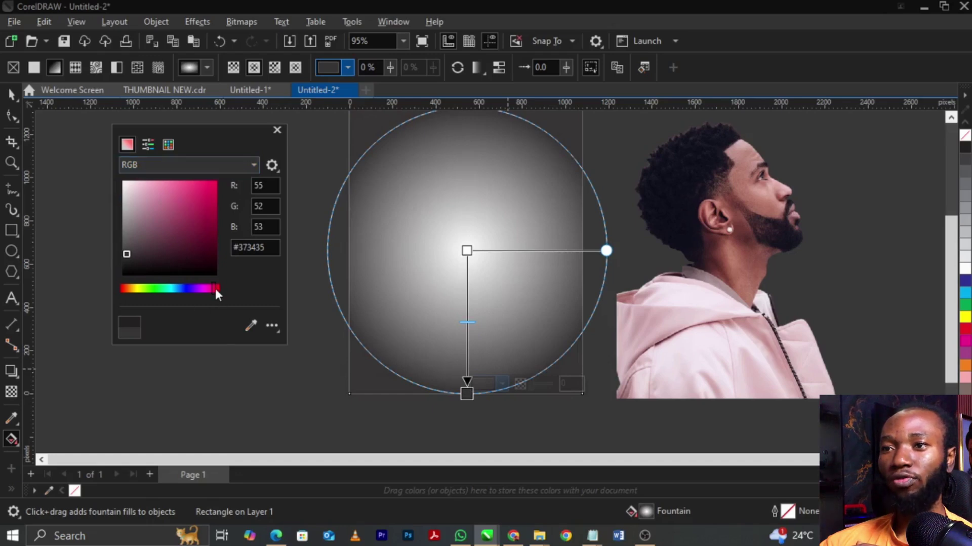
left_click_drag(215, 289, 219, 290)
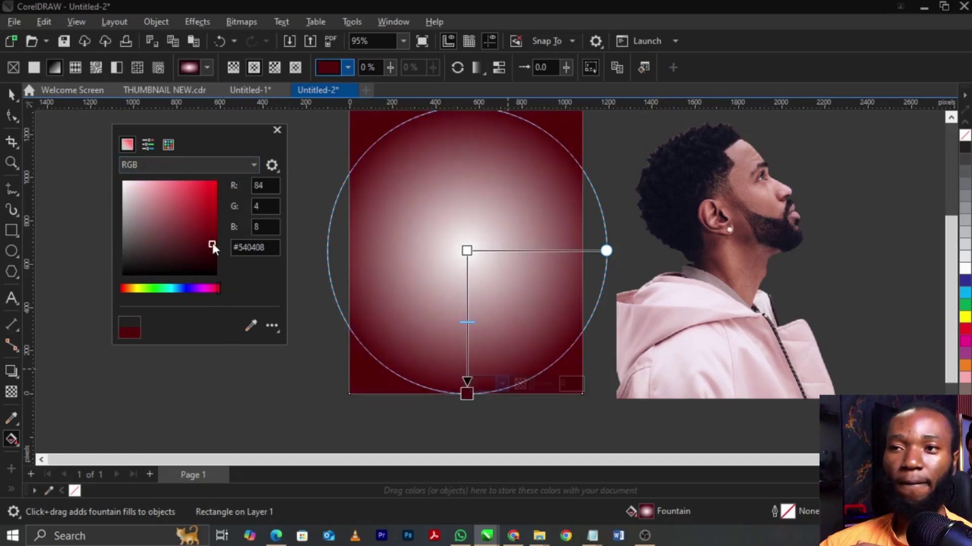
left_click_drag(211, 244, 220, 257)
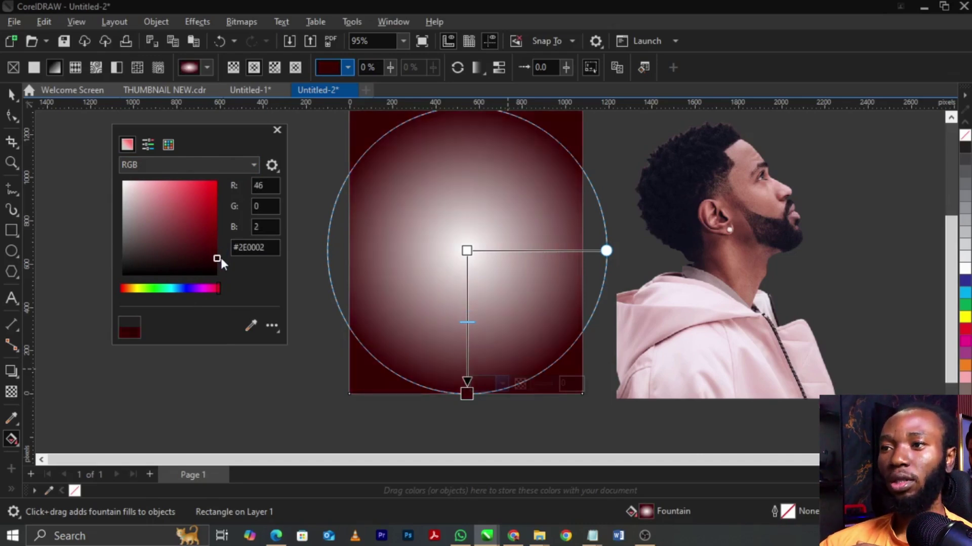
left_click(468, 256)
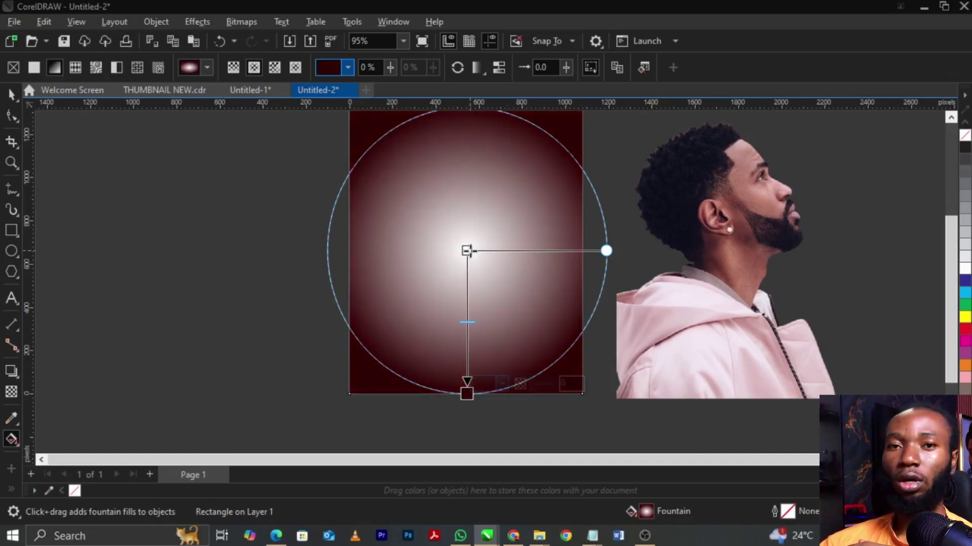
left_click(465, 249)
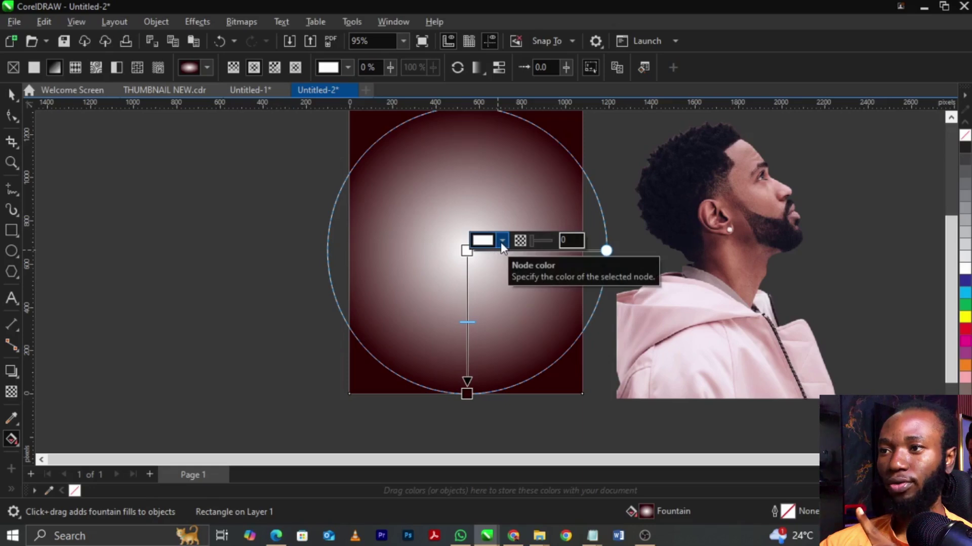
Set the gradient's centre node to pure red #FF0000 in RGB.
left_click(501, 241)
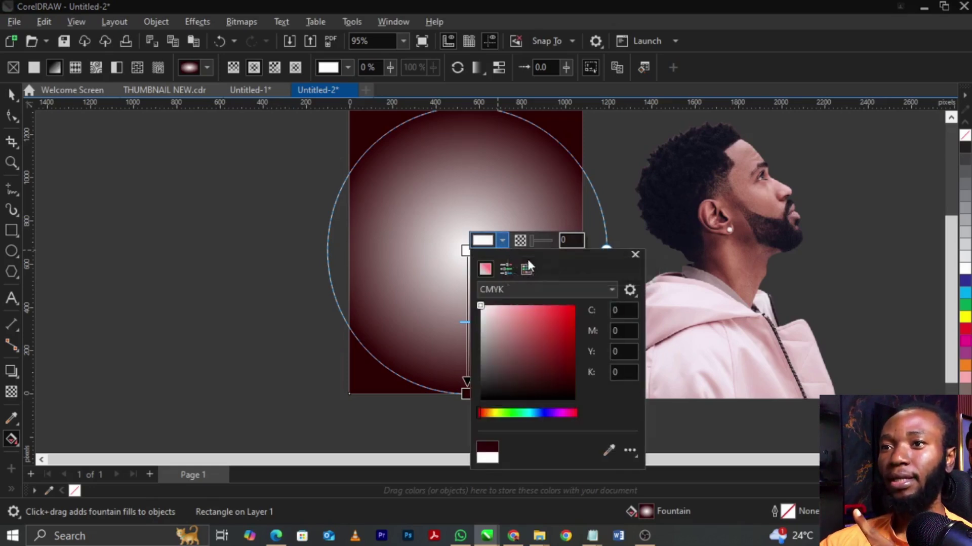
left_click_drag(527, 257, 196, 127)
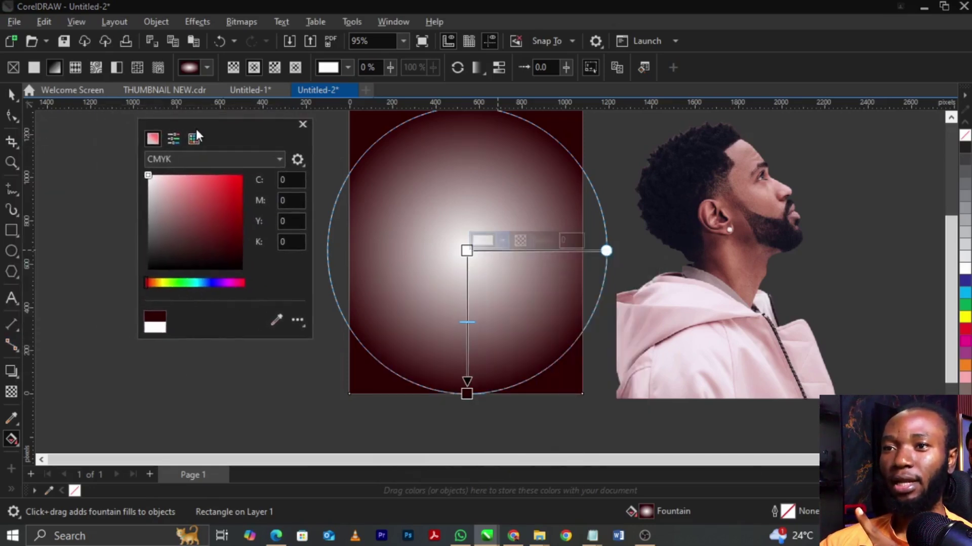
left_click(204, 164)
left_click(203, 195)
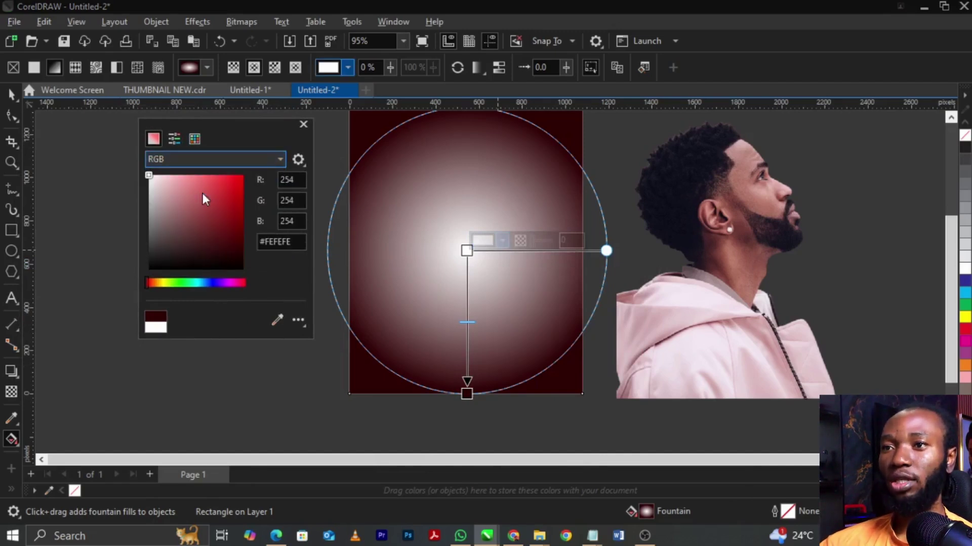
mouse_move(208, 197)
left_mouse_down()
mouse_move(249, 174)
mouse_move(218, 208)
mouse_move(244, 174)
left_mouse_up()
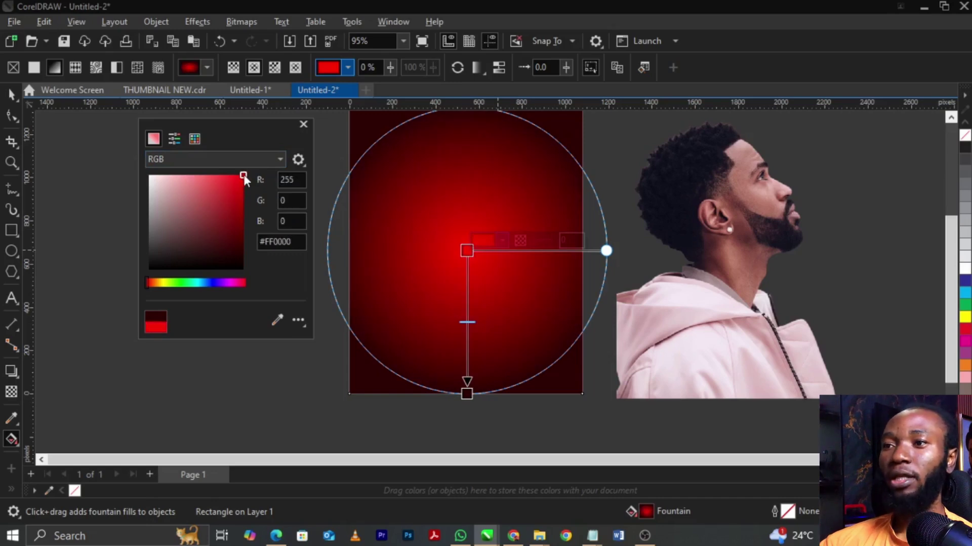
left_click(465, 400)
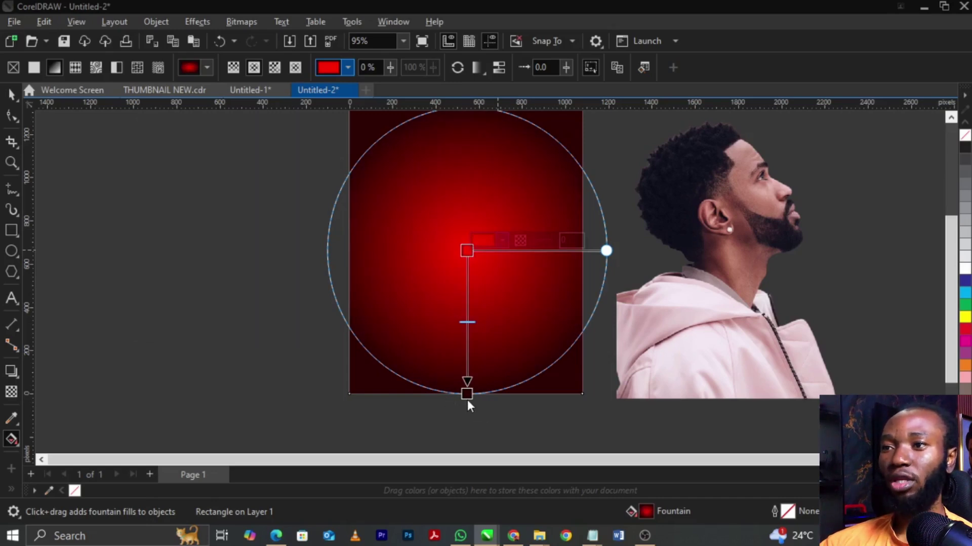
Shrink the gradient circle to the page width and darken the outer red slightly.
mouse_move(467, 397)
left_mouse_down()
mouse_move(467, 370)
mouse_move(466, 380)
left_mouse_up()
scroll(490, 375, "down", 1)
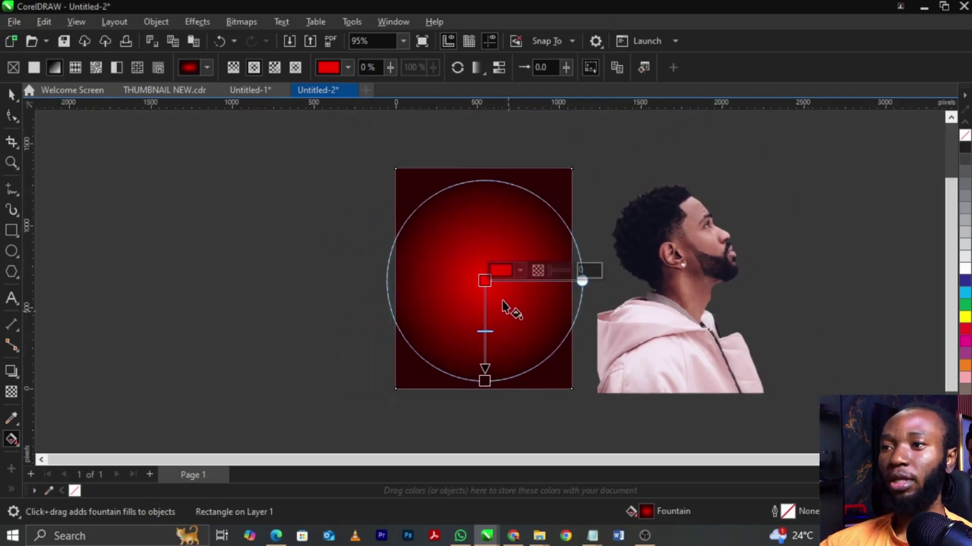
left_click(484, 377)
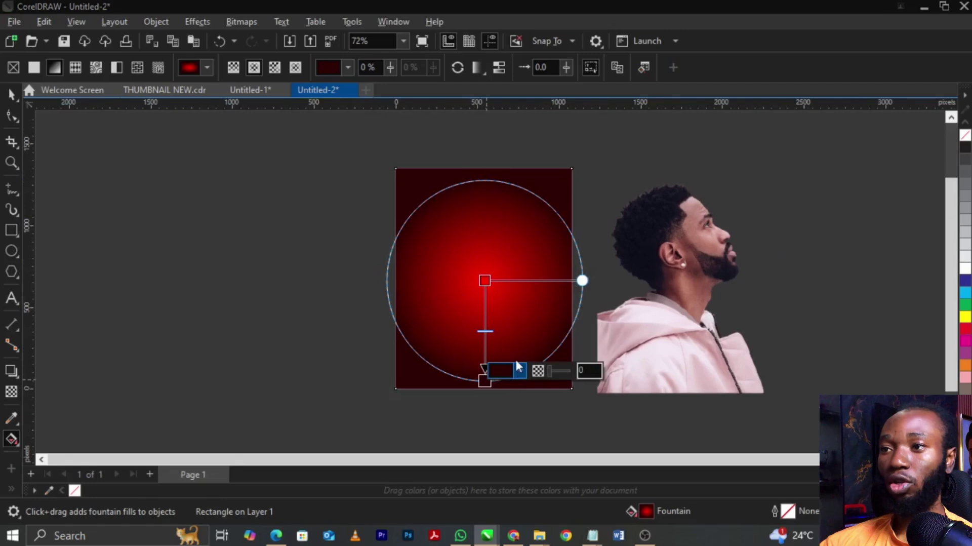
left_click(521, 371)
left_click_drag(591, 273, 593, 275)
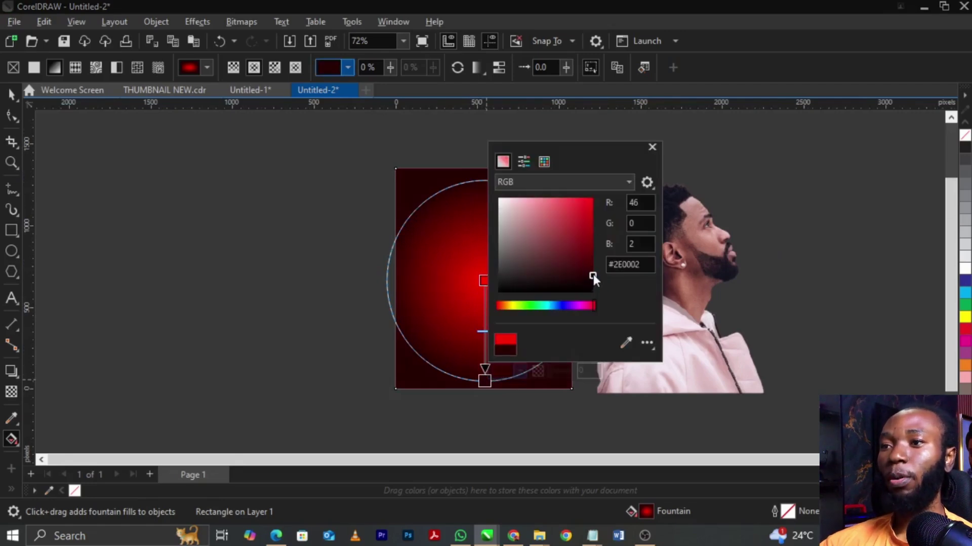
left_click(434, 282)
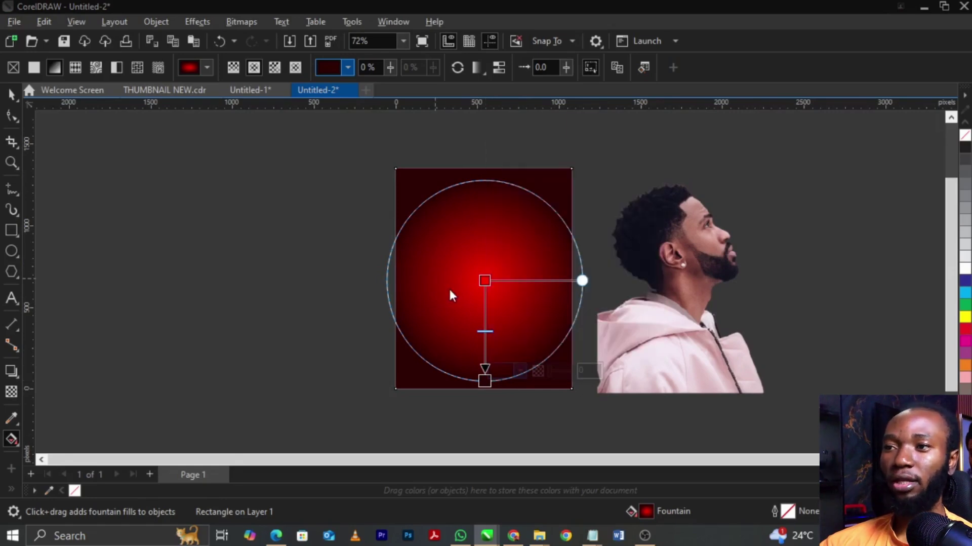
key("space")
scroll(449, 288, "up", 1)
Move the original portrait to the left of the red gradient page.
left_click(676, 299)
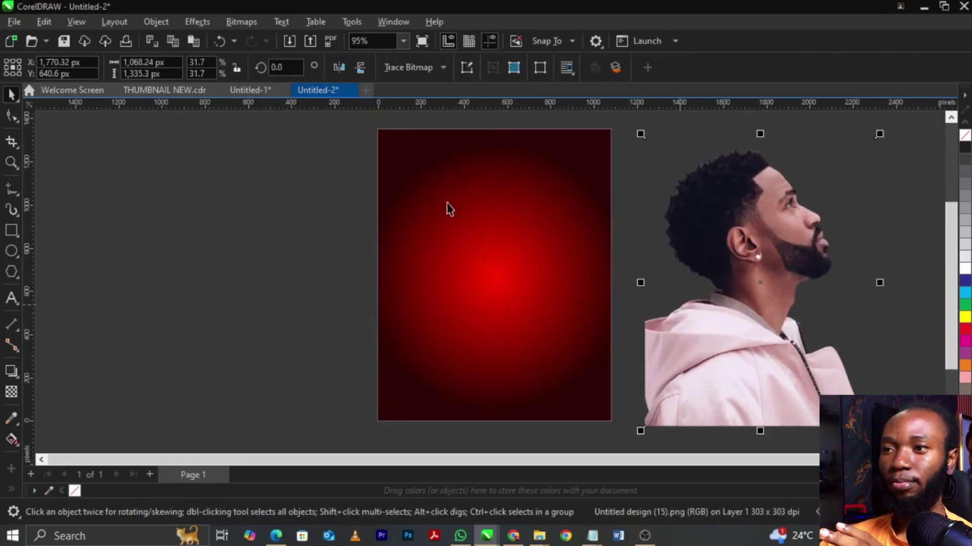
left_click(782, 299)
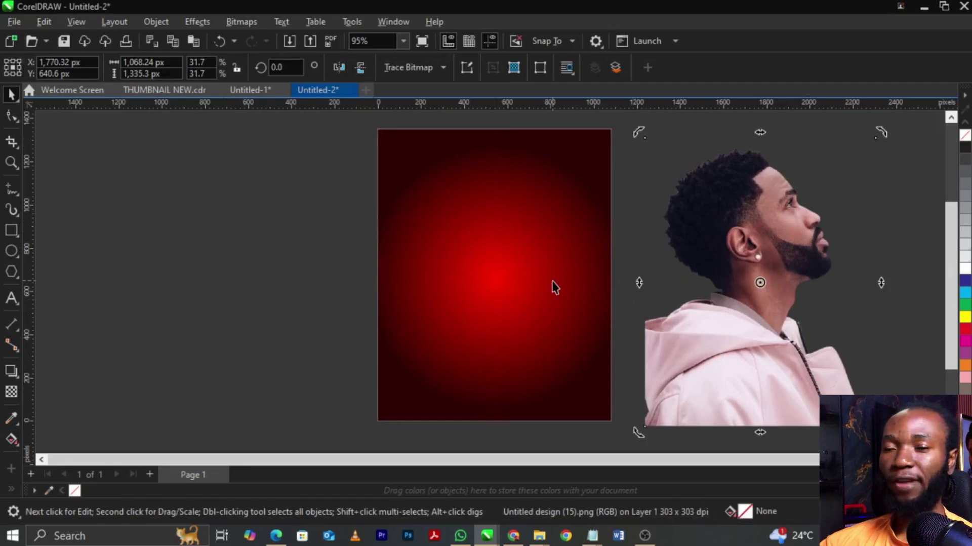
left_click(496, 245)
scroll(497, 246, "up", 1)
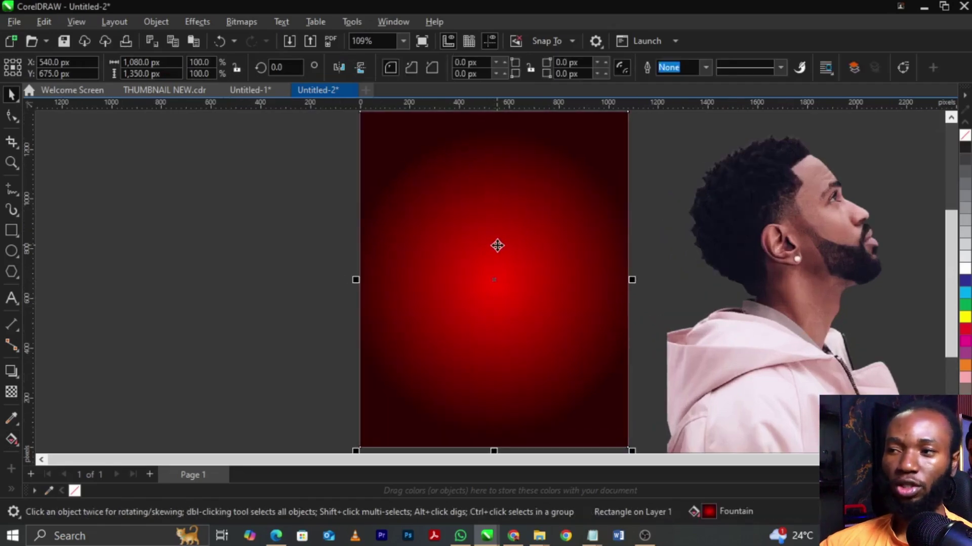
left_click(814, 275)
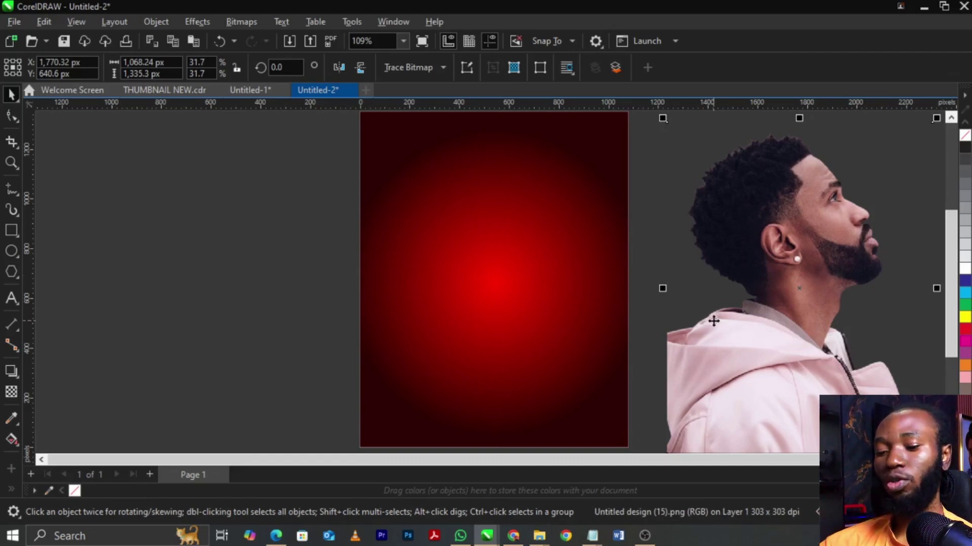
scroll(714, 319, "down", 1)
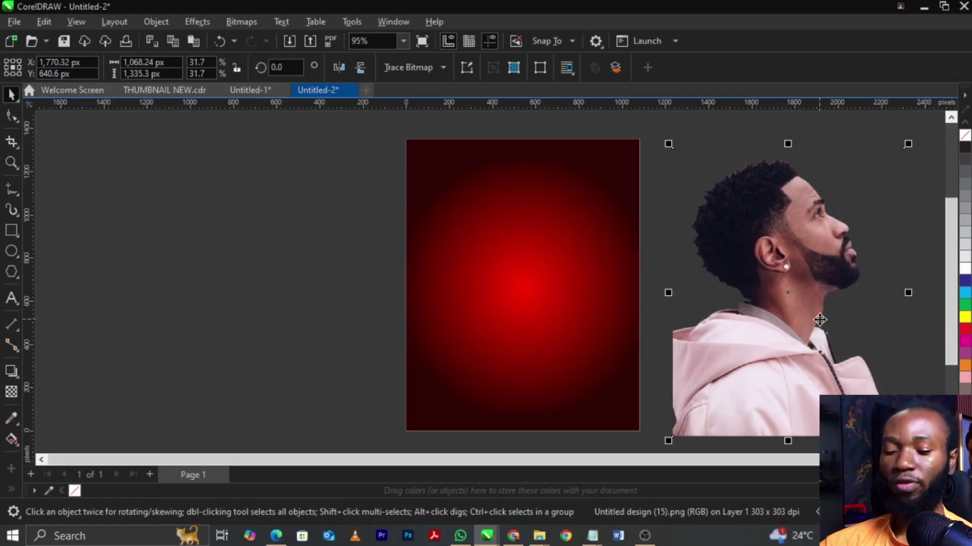
left_click_drag(818, 323, 306, 315)
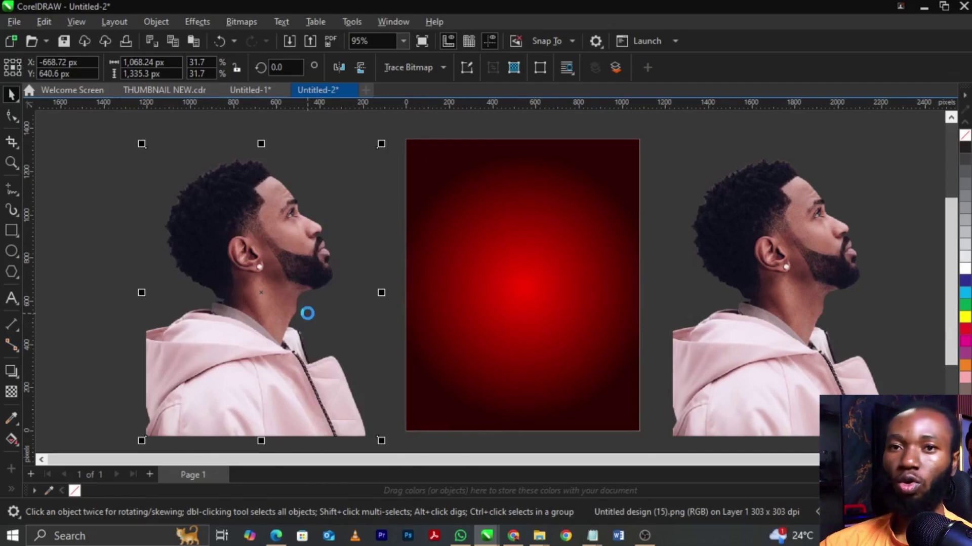
key("ctrl+z")
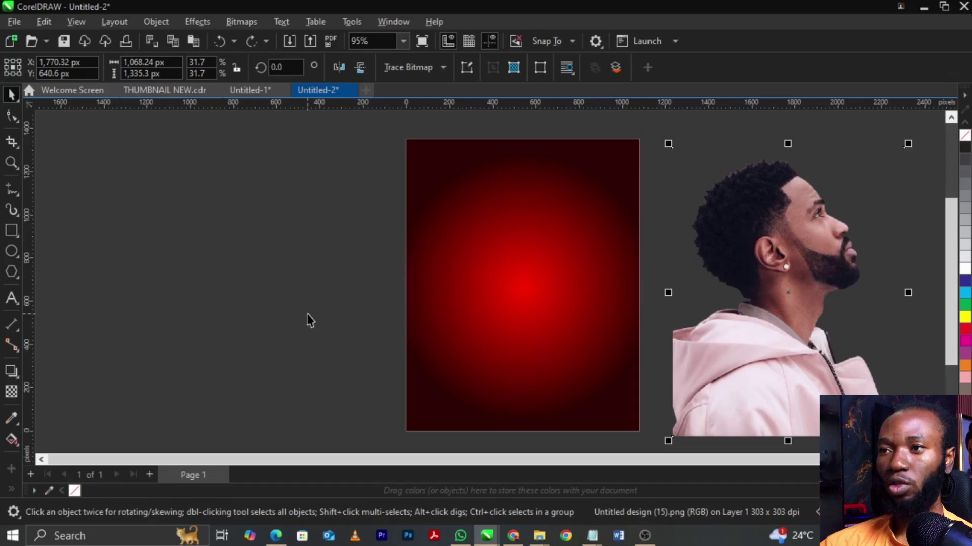
left_click_drag(814, 318, 368, 318)
key("ctrl+z")
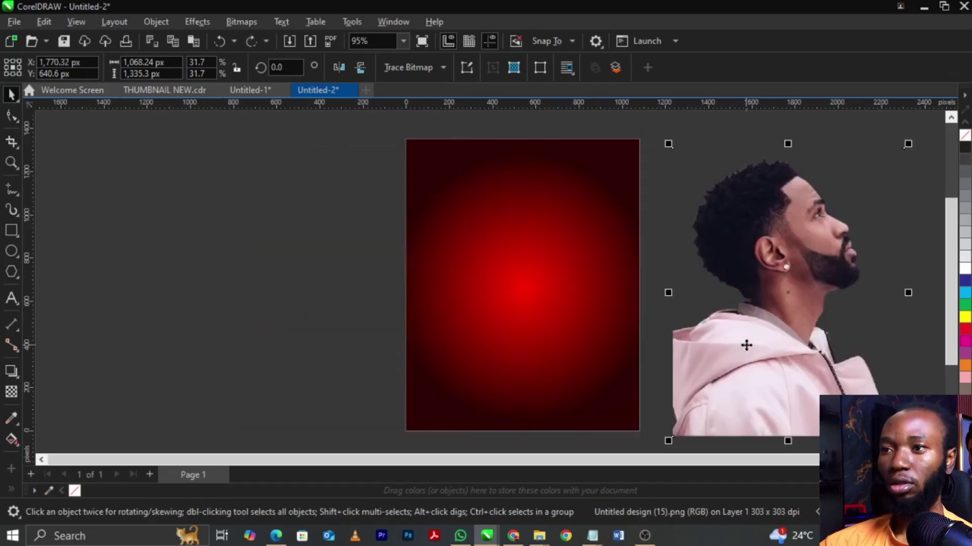
left_click_drag(747, 345, 344, 347)
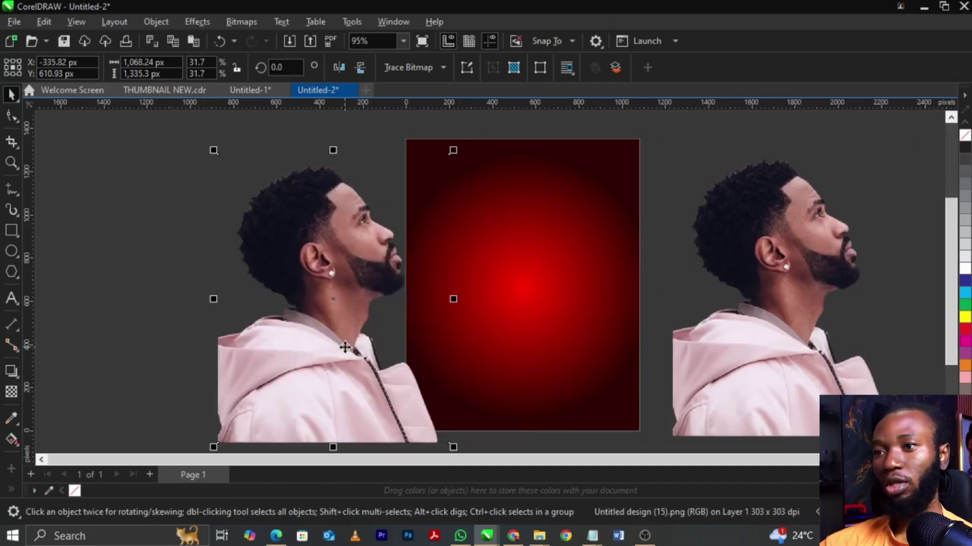
left_click_drag(344, 347, 265, 331)
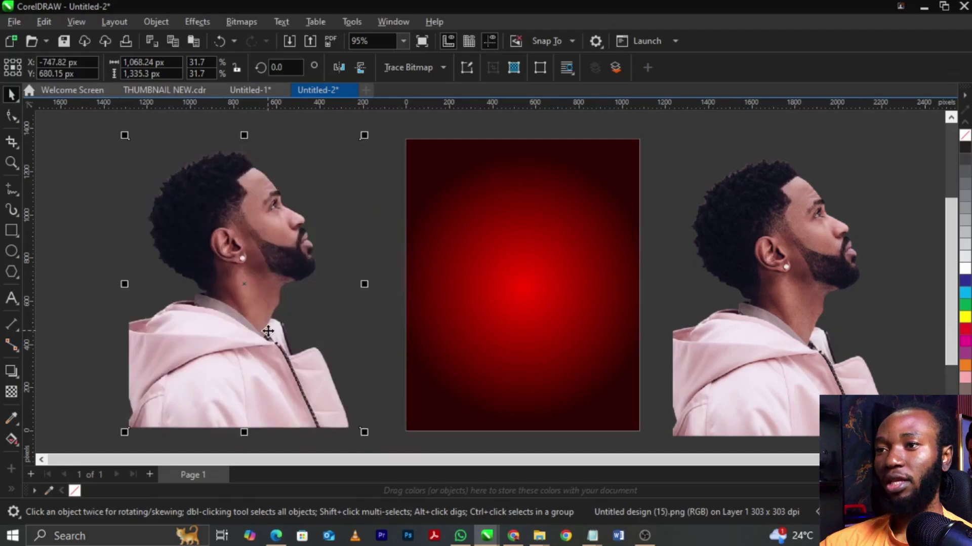
Select only the right-hand portrait copy.
left_click(850, 385, "shift")
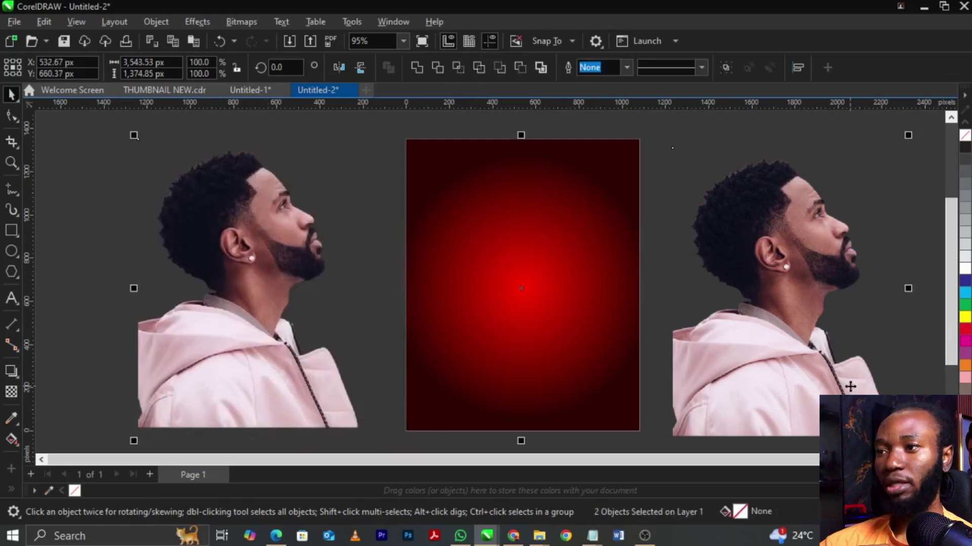
left_click(512, 331)
scroll(579, 337, "down", 1)
left_click(741, 315)
scroll(740, 315, "up", 1)
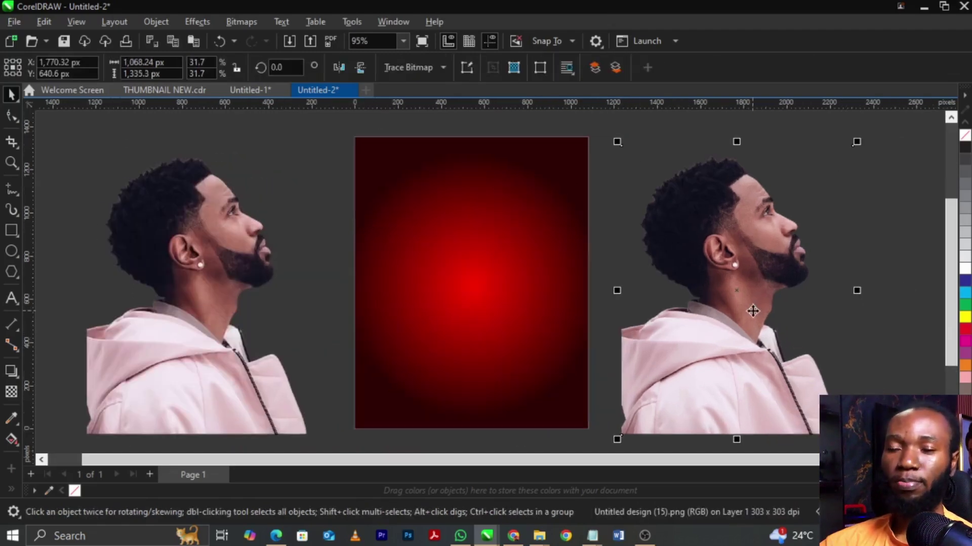
Convert the right portrait copy to Grayscale (8-bit).
left_click(241, 21)
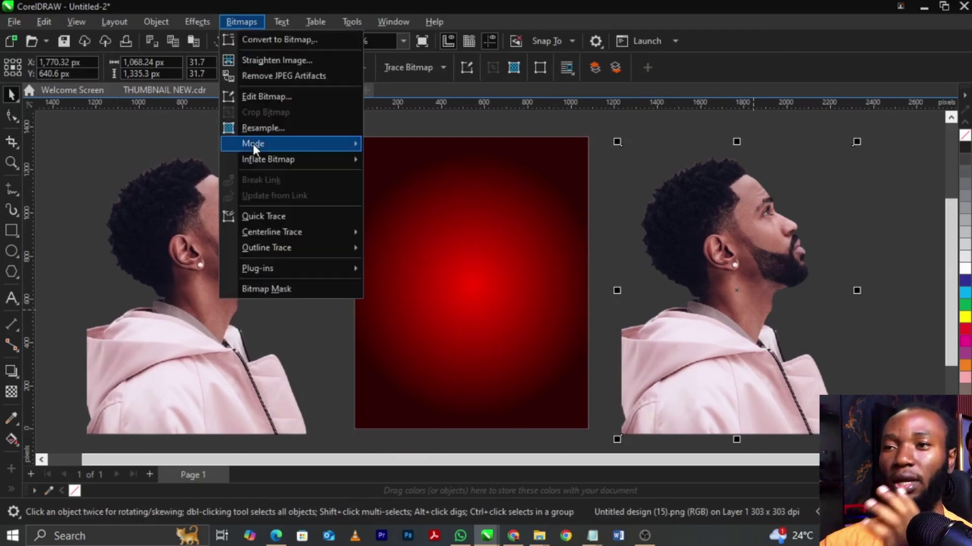
mouse_move(253, 144)
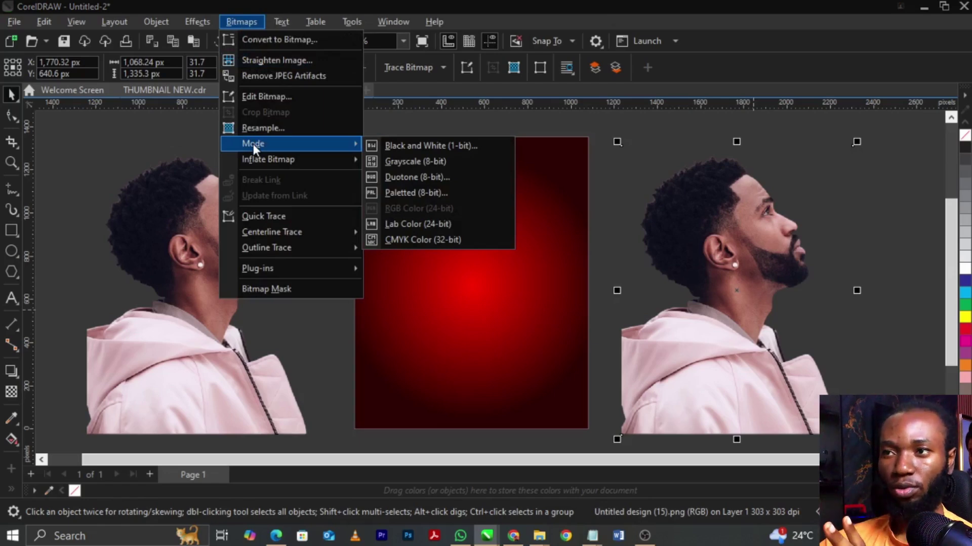
left_click(421, 161)
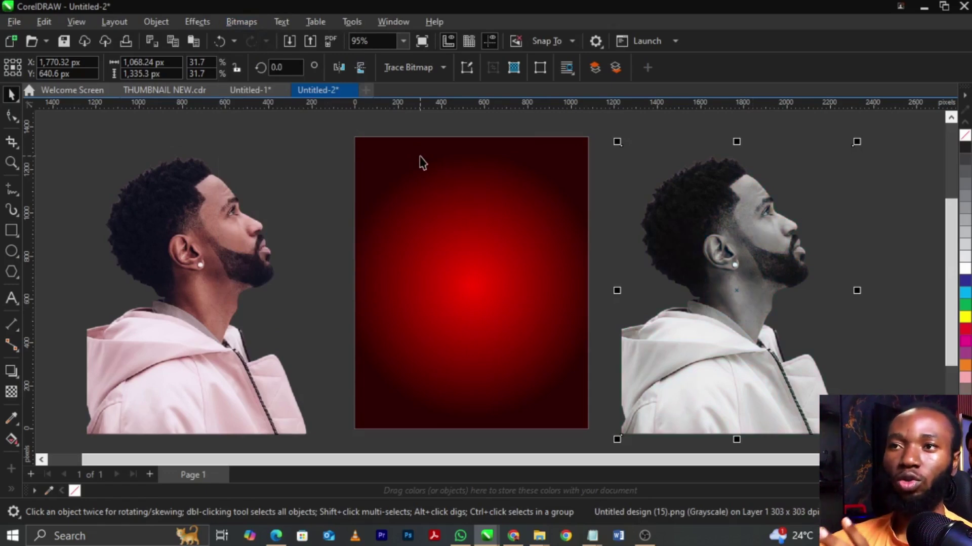
Convert the portrait to a 300 dpi RGB Color (24-bit) bitmap.
left_click(245, 23)
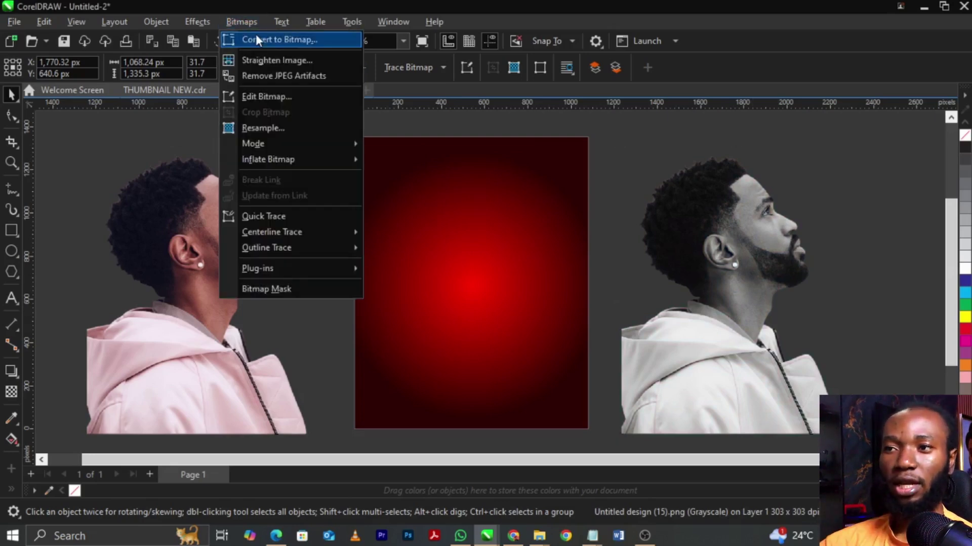
left_click(257, 39)
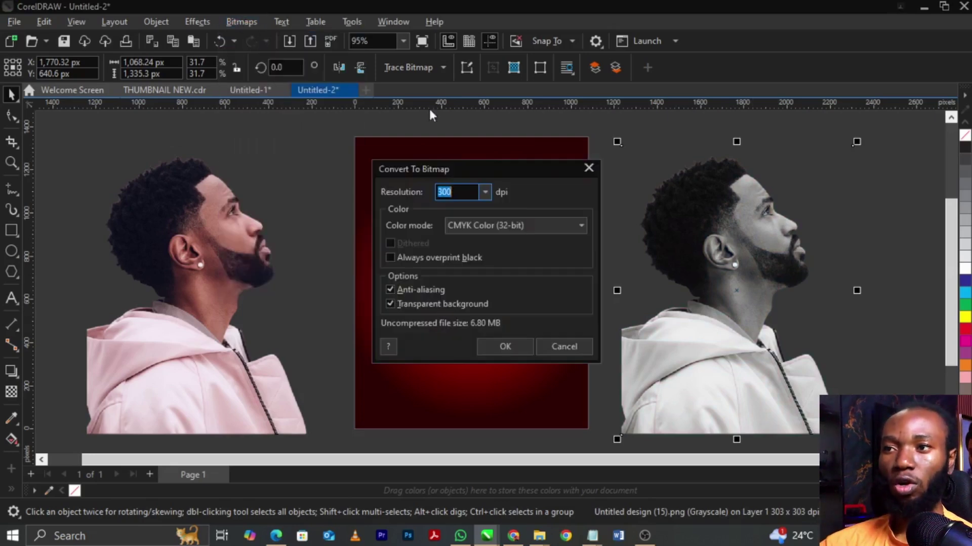
left_click(475, 225)
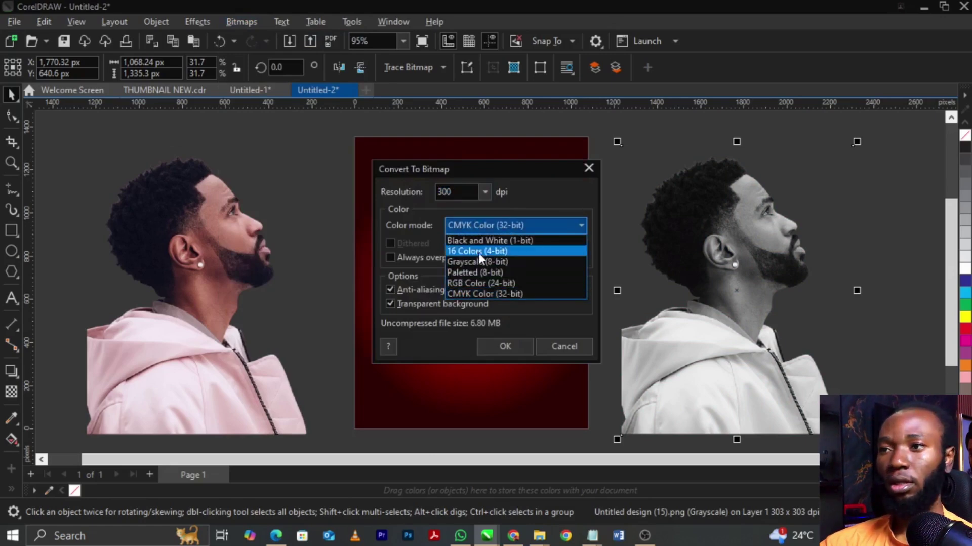
left_click(490, 281)
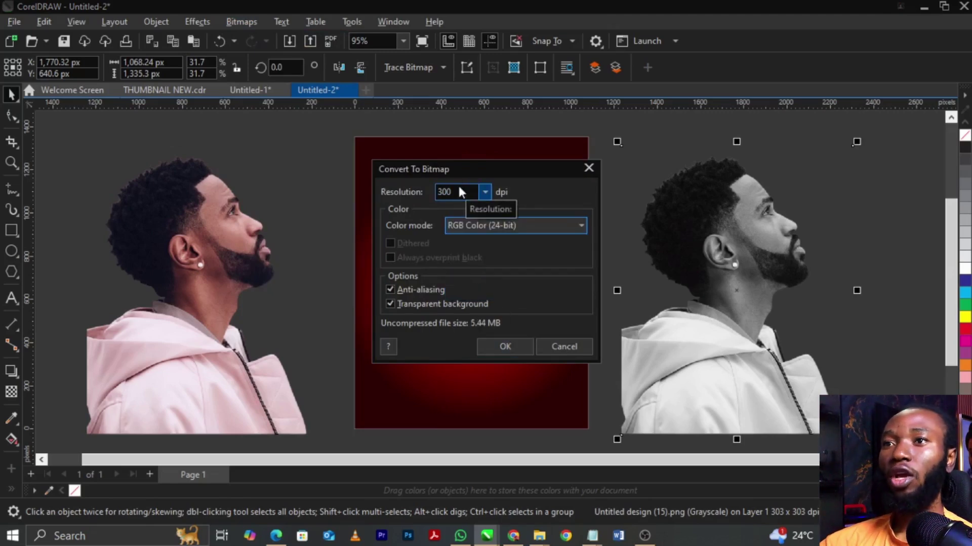
left_click(498, 341)
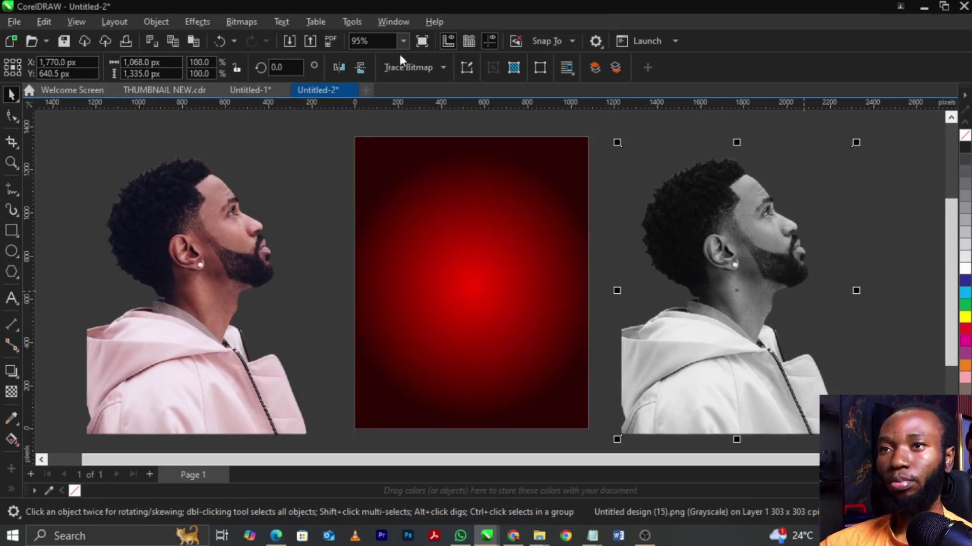
left_click(204, 22)
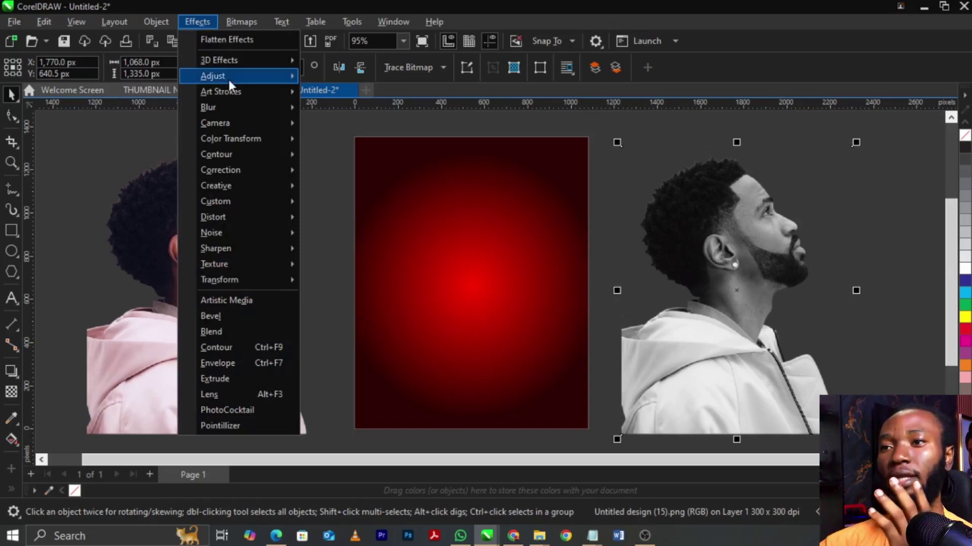
Apply Color Balance to the portrait with master Cyan–Red set to 100.
mouse_move(229, 80)
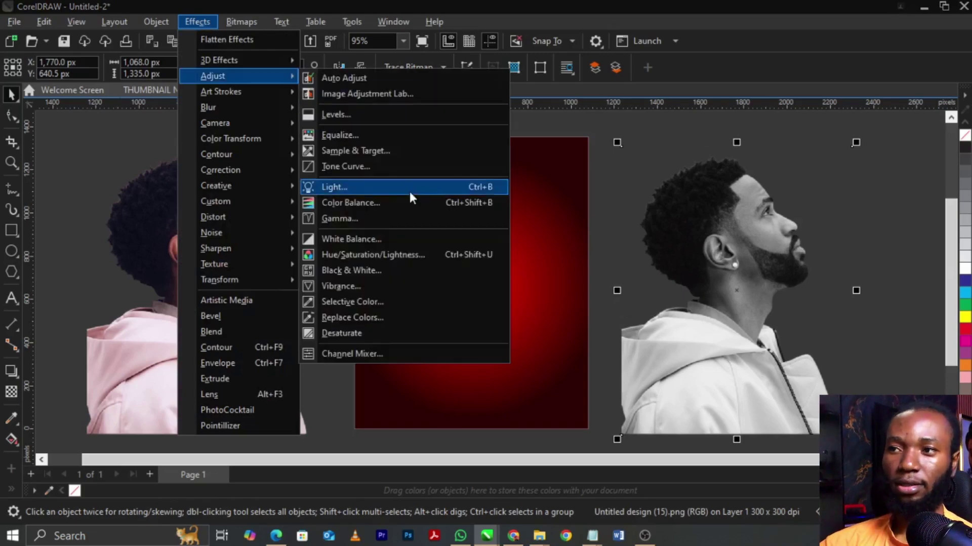
left_click(413, 205)
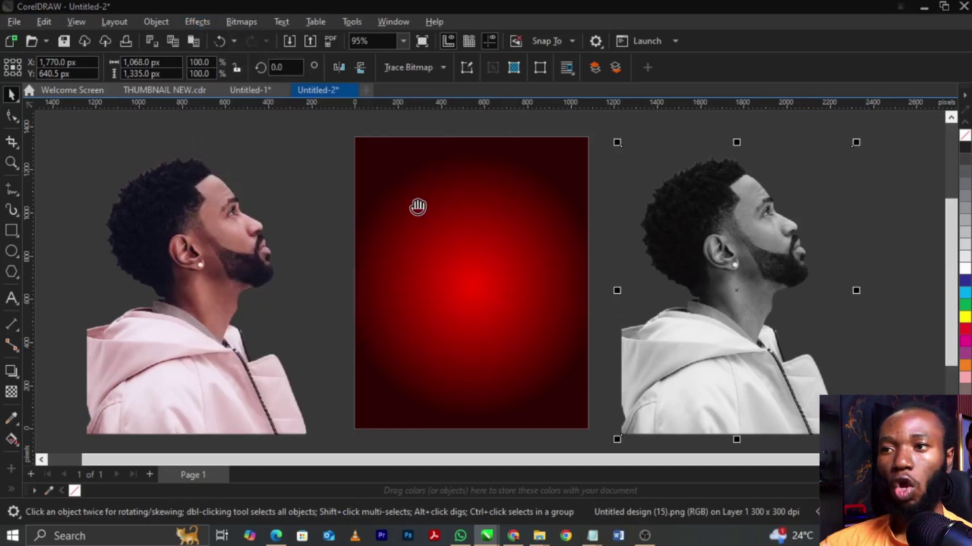
left_click_drag(493, 182, 362, 140)
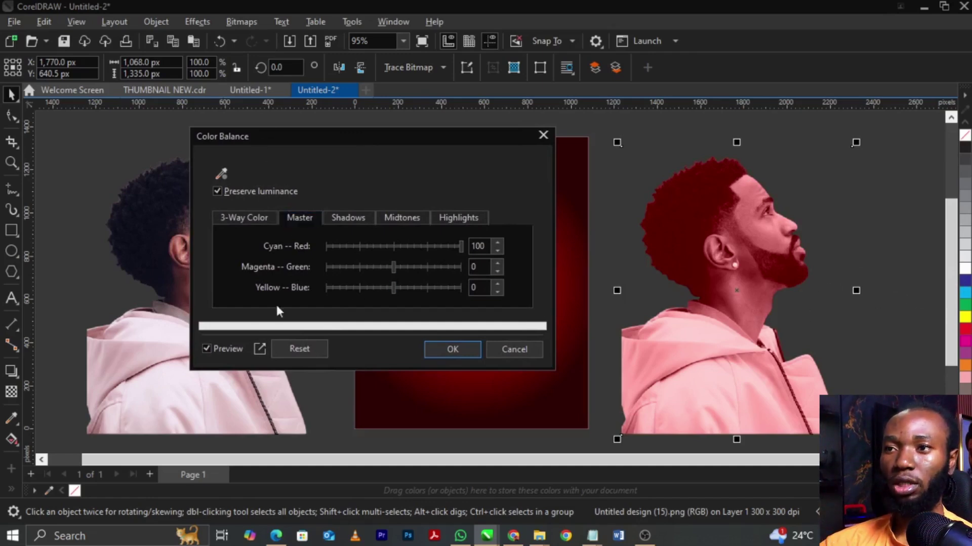
left_click(291, 348)
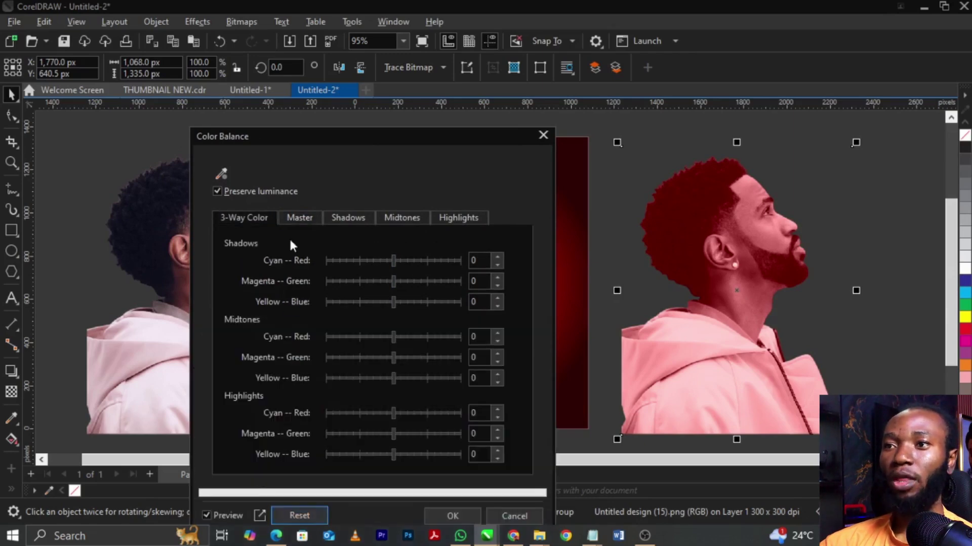
left_click(302, 223)
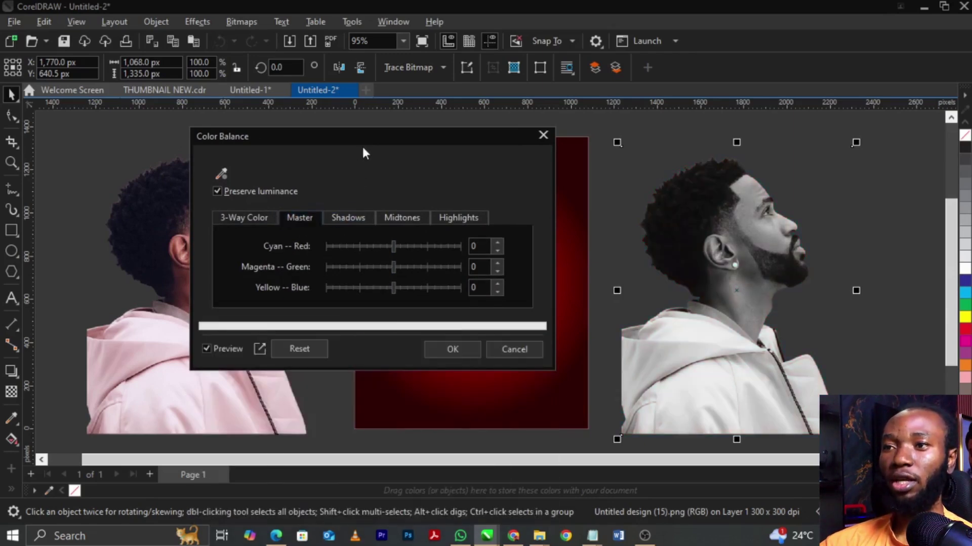
left_click_drag(365, 130, 375, 115)
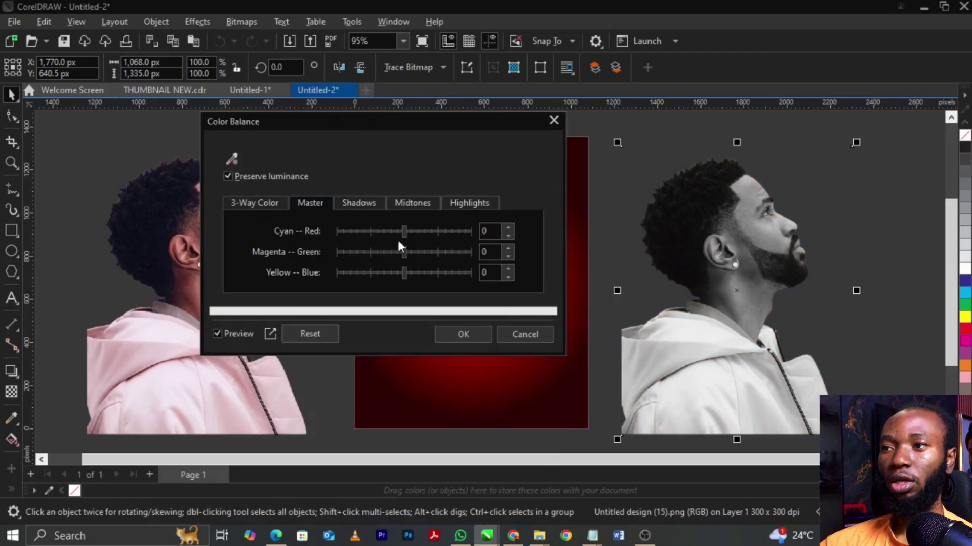
left_click_drag(470, 224, 471, 225)
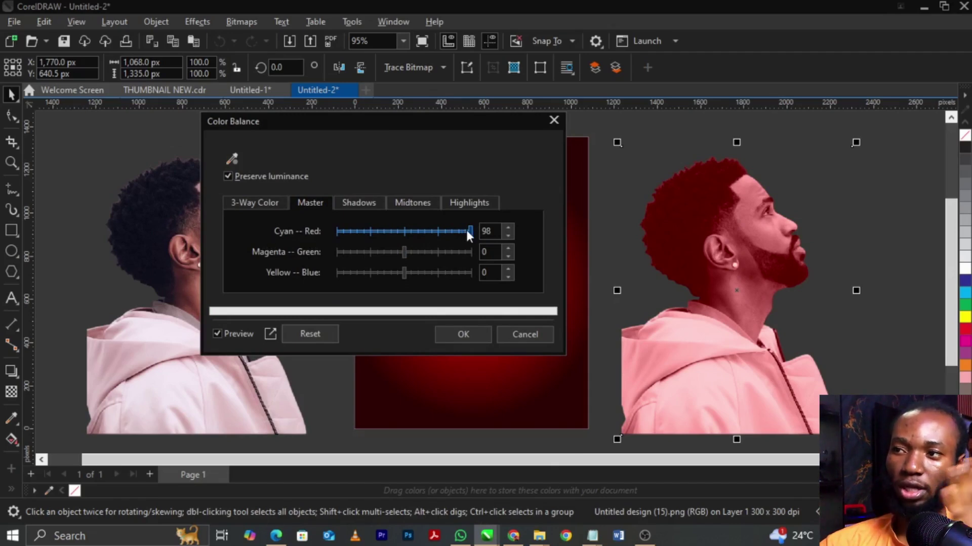
left_click_drag(468, 230, 466, 231)
left_click(340, 231)
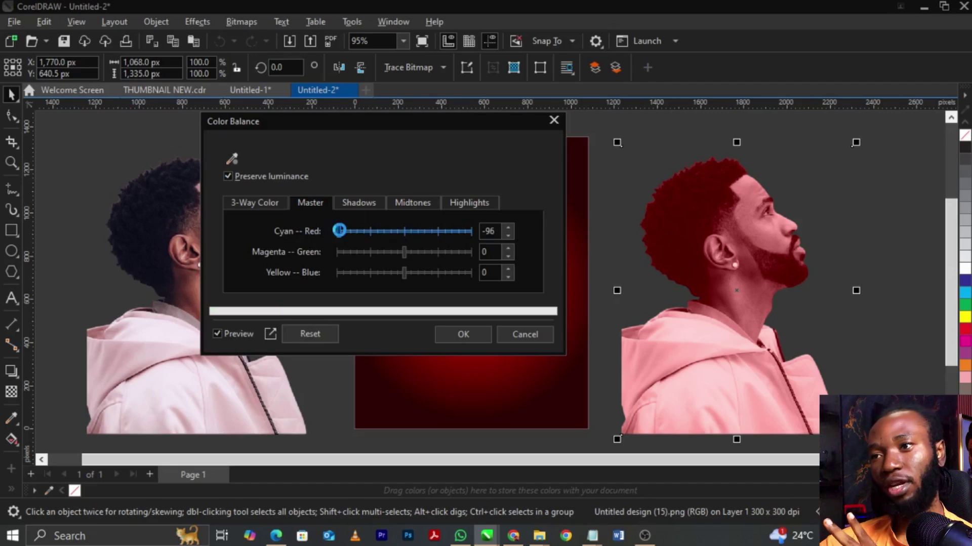
left_click(475, 234)
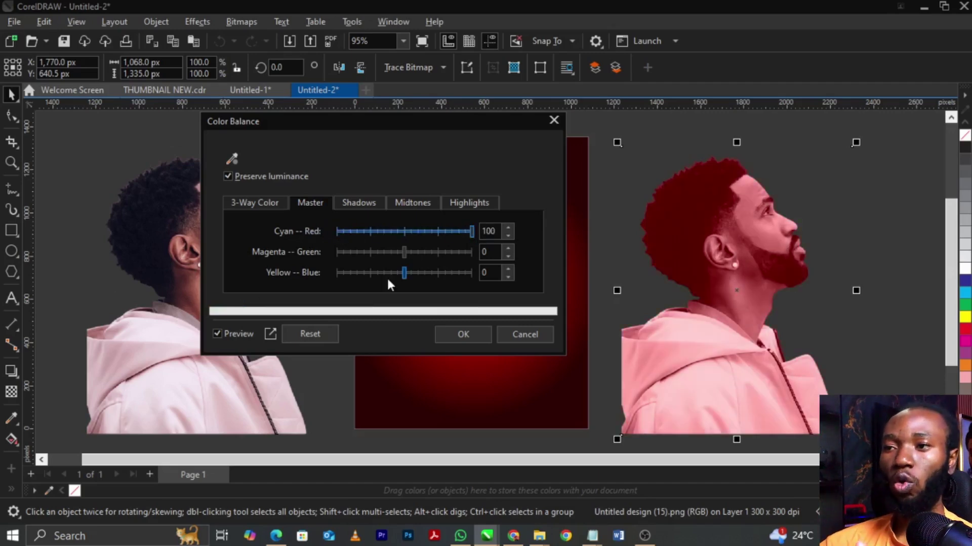
left_click(458, 335)
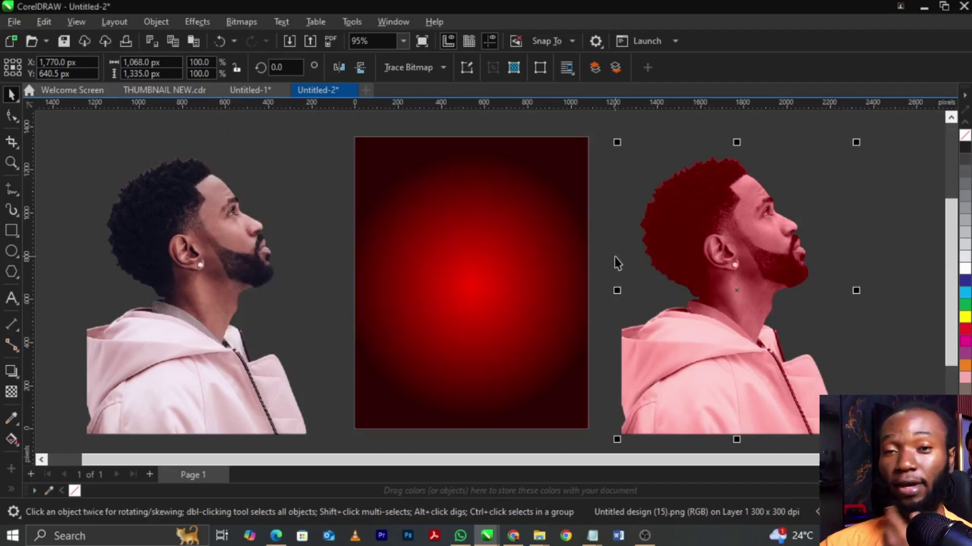
left_click(206, 21)
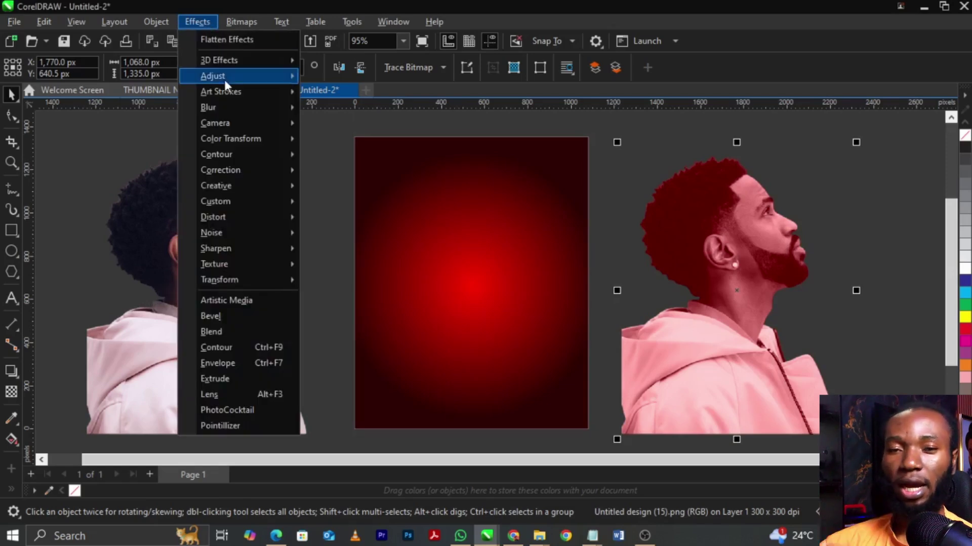
Open the Image Adjustment Lab for the red portrait and reset all its adjustments.
mouse_move(223, 77)
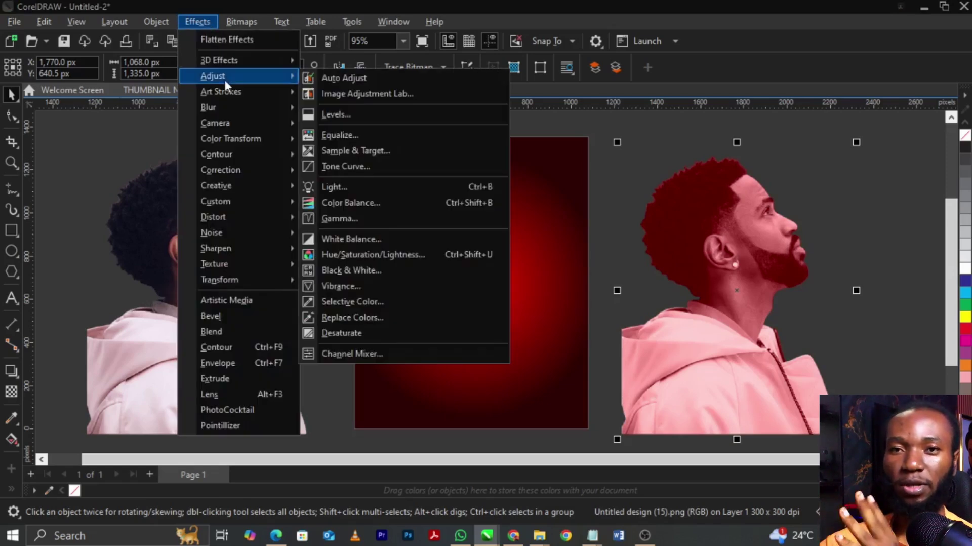
left_click(348, 93)
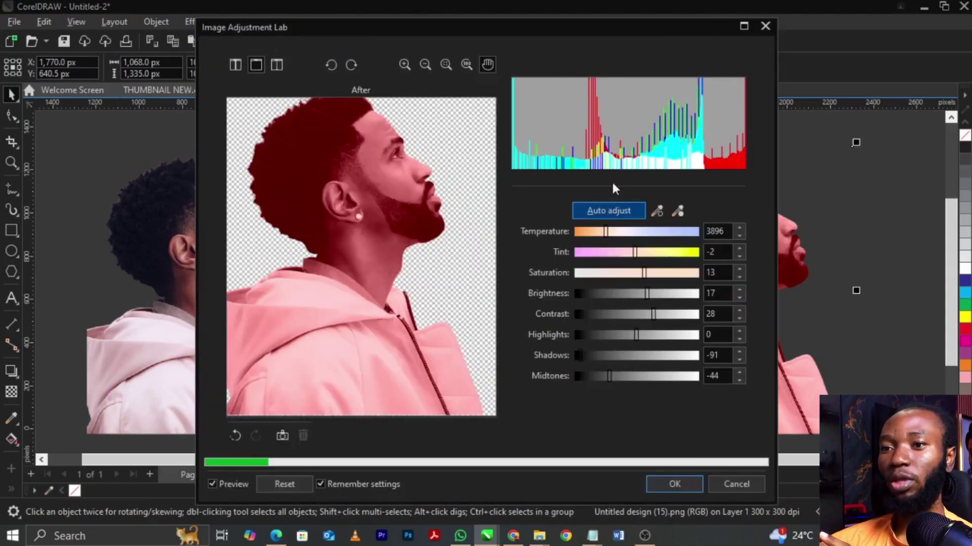
left_click_drag(574, 35, 421, 30)
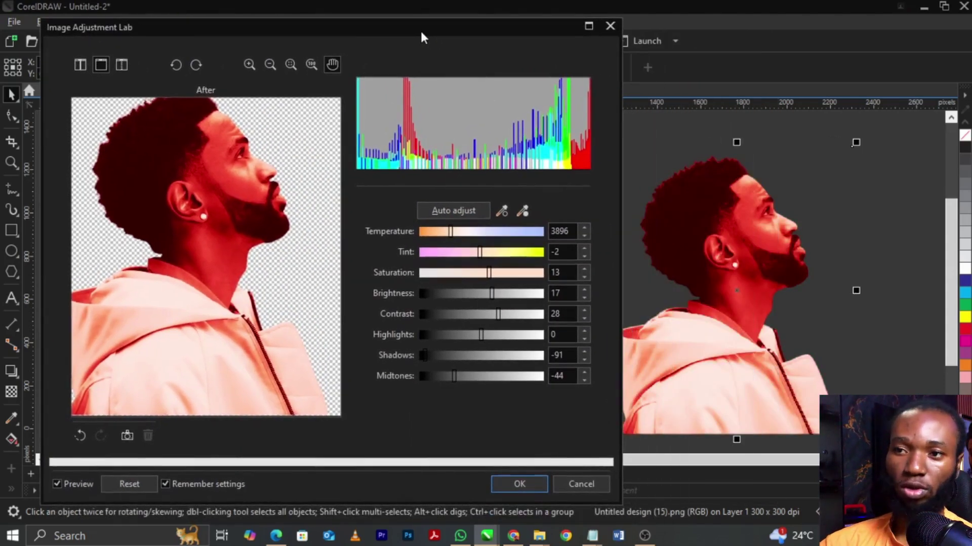
left_click(128, 484)
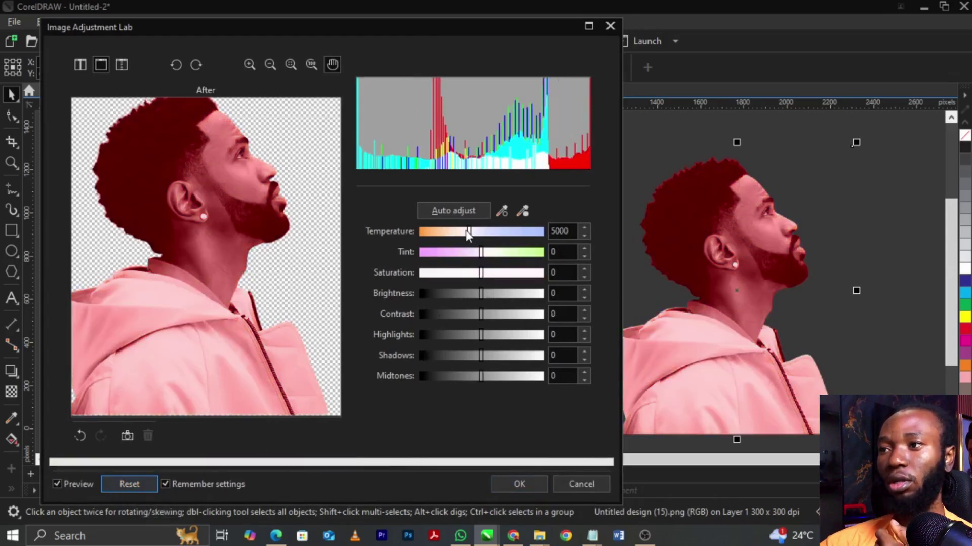
Set Temperature 3637, Tint 2, Saturation 37, Brightness 18, Contrast 26, Midtones 8, and apply.
left_click_drag(468, 229, 445, 232)
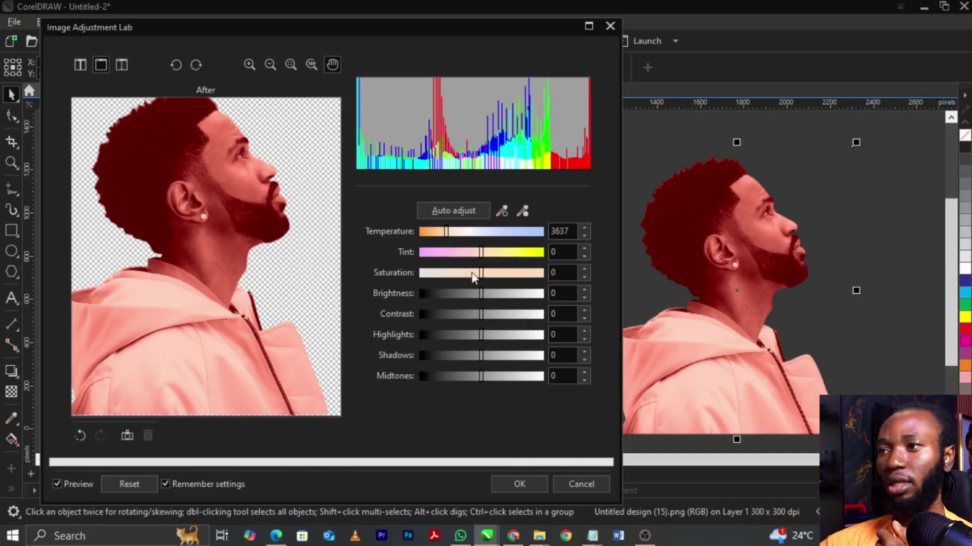
left_click_drag(481, 253, 505, 274)
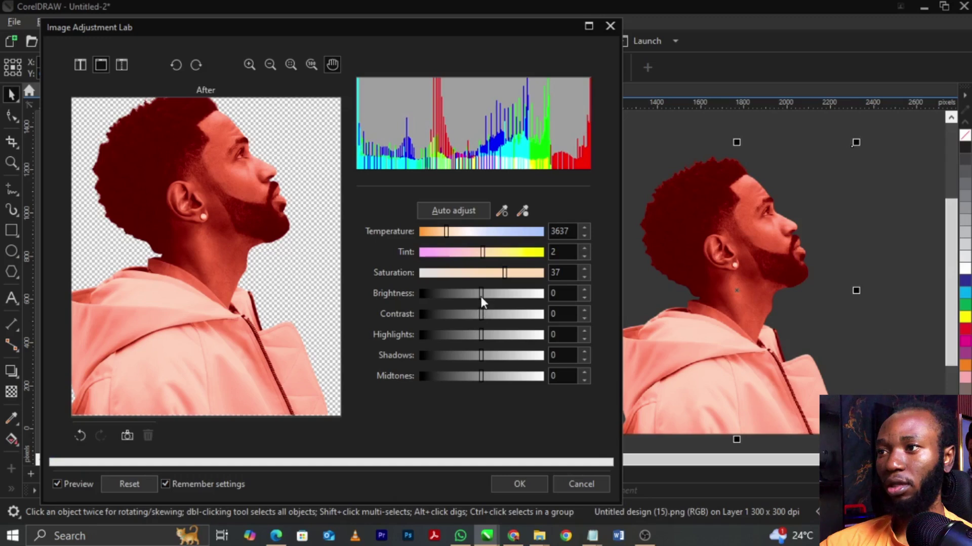
left_click_drag(481, 294, 499, 315)
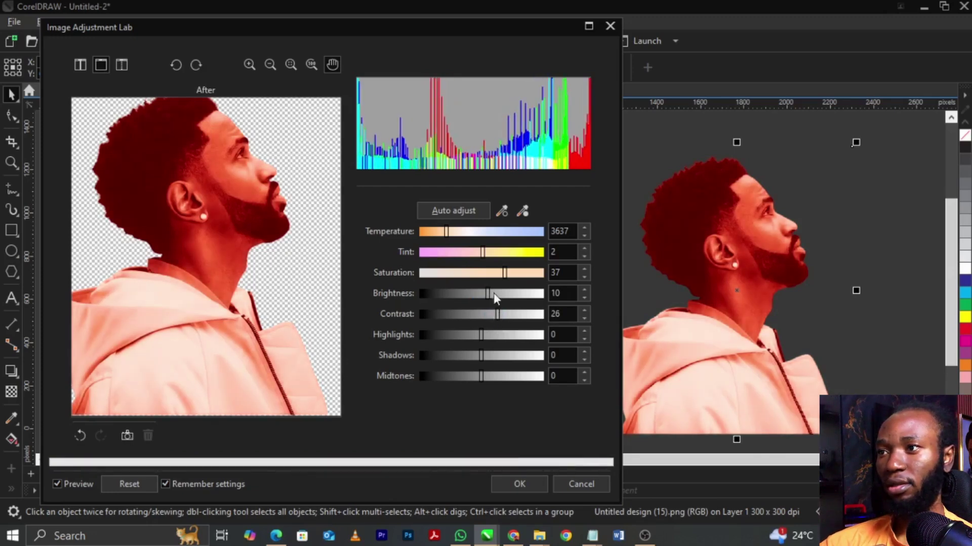
left_click_drag(487, 294, 493, 293)
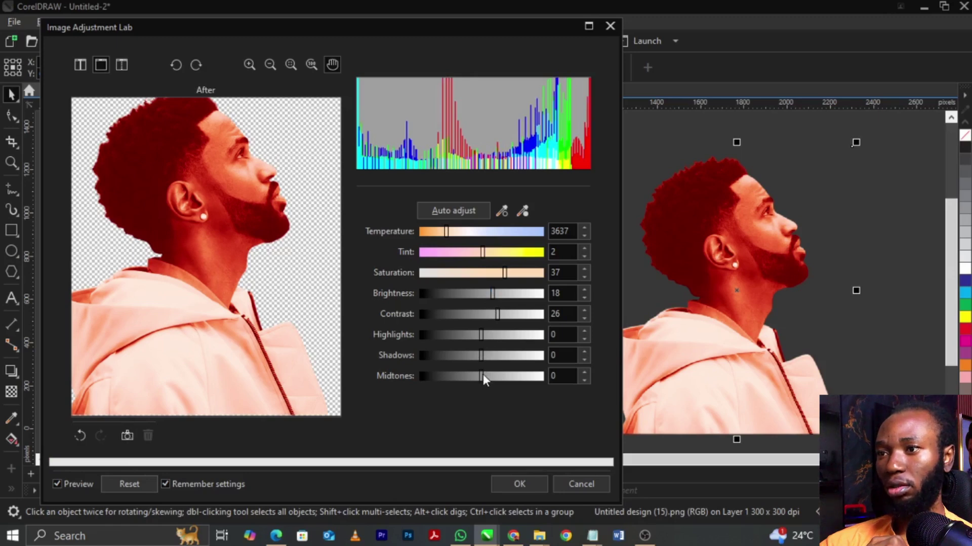
mouse_move(482, 375)
left_mouse_down()
mouse_move(492, 372)
mouse_move(470, 376)
mouse_move(487, 376)
left_mouse_up()
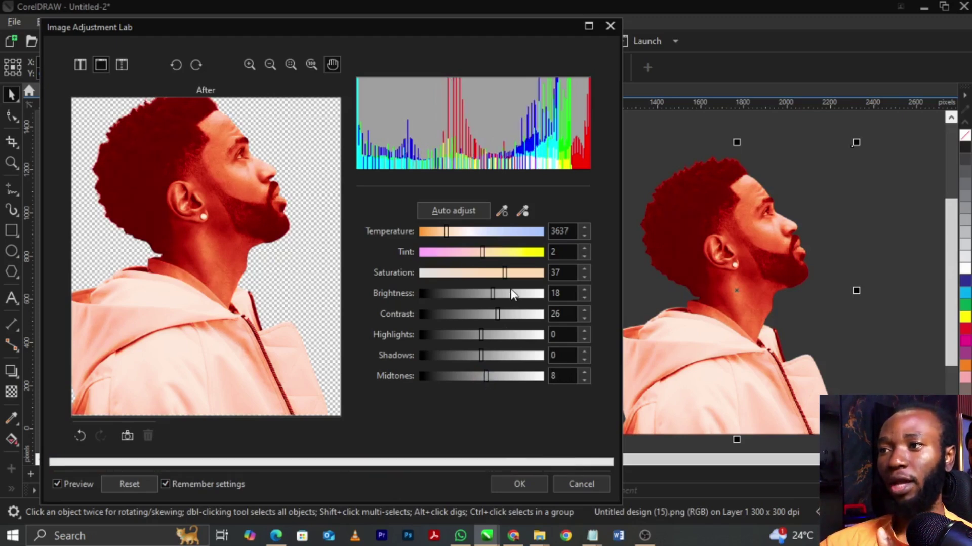
left_click(519, 483)
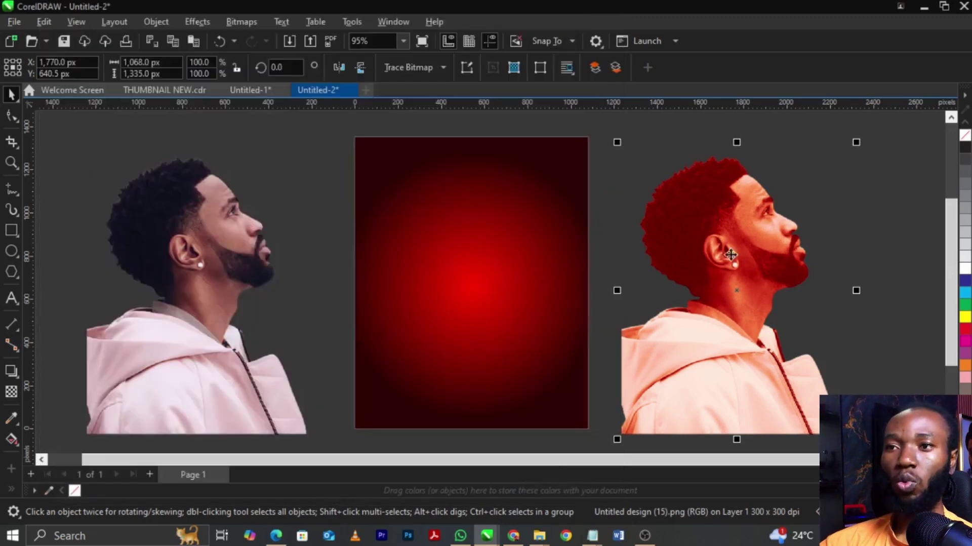
Select the left original portrait and bring up the Light adjustment with Ctrl+B.
left_click(233, 282)
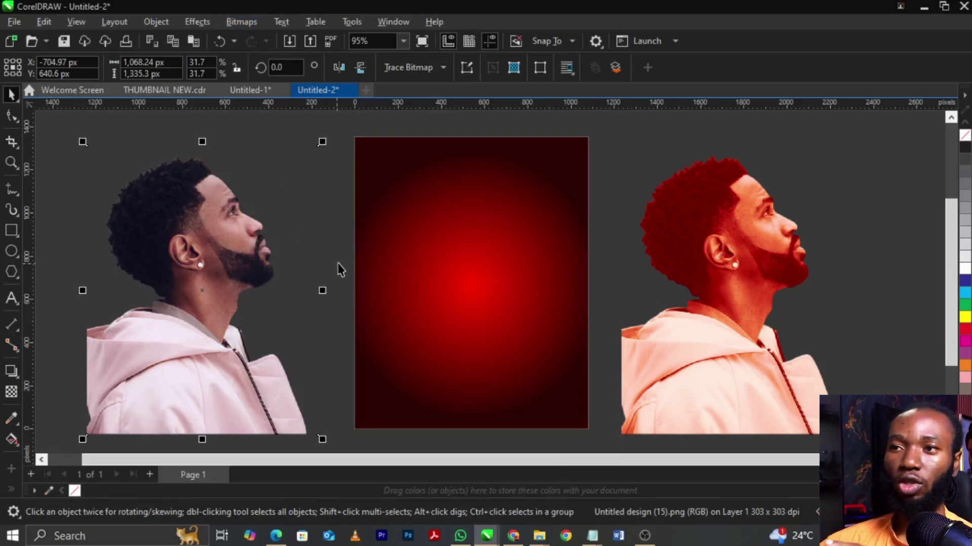
key("ctrl+b")
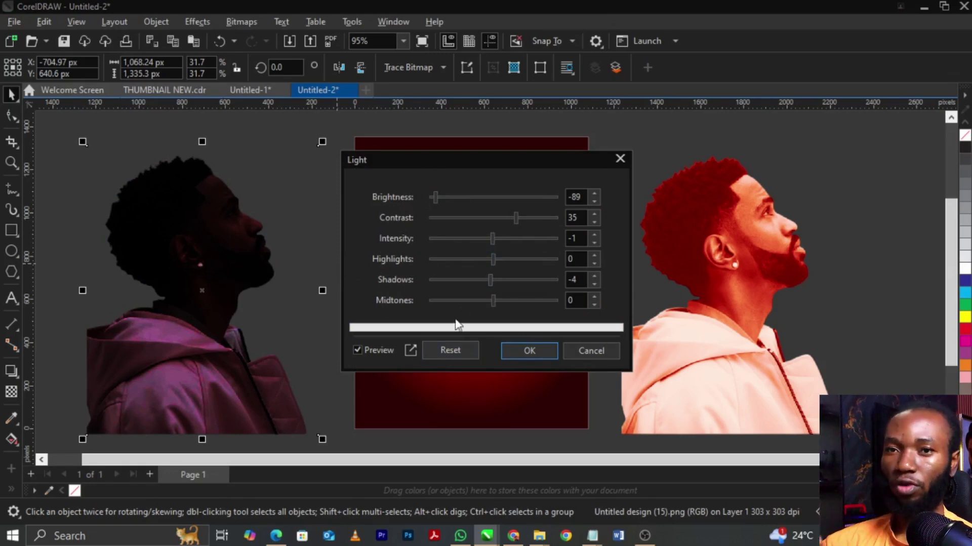
Reset the Light settings and drop Brightness drastically, toward -85.
left_click(454, 347)
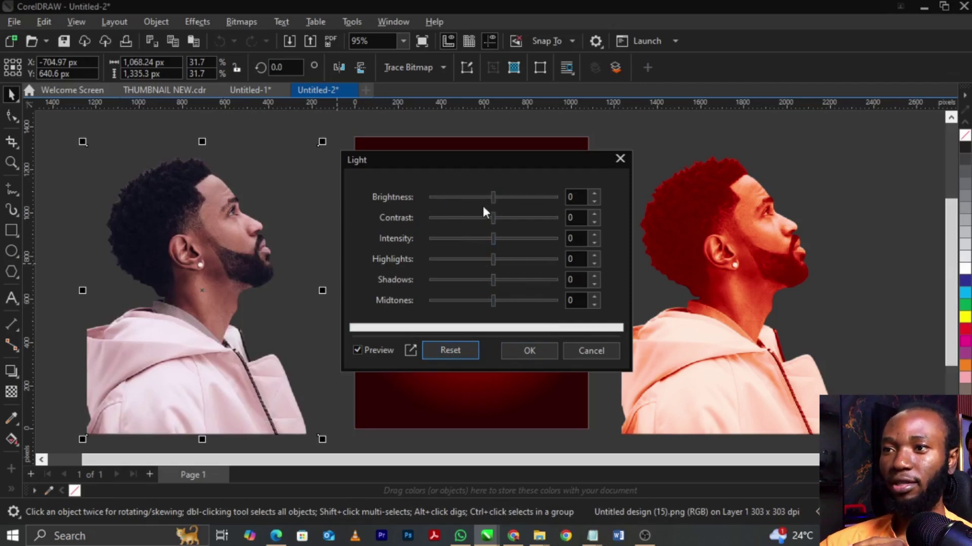
left_click_drag(493, 196, 442, 197)
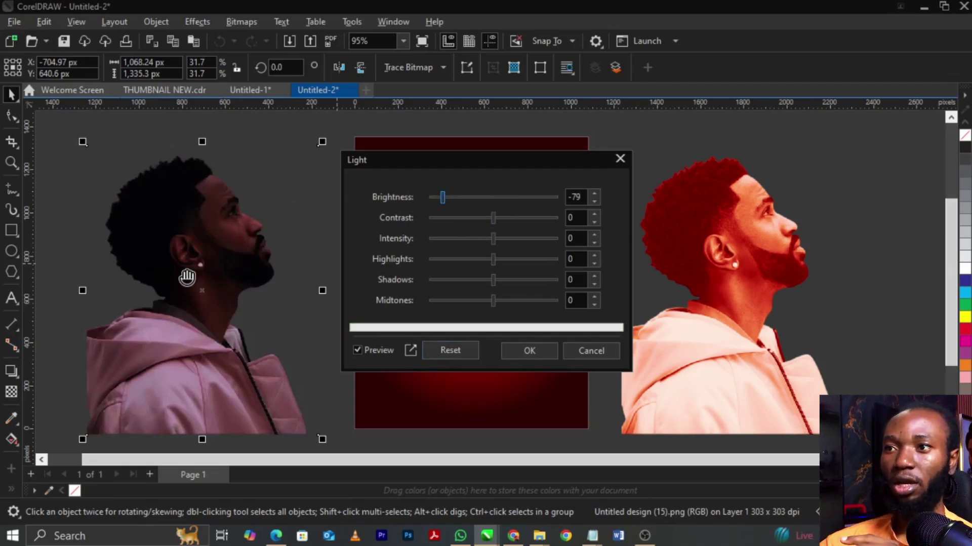
left_click_drag(442, 197, 437, 198)
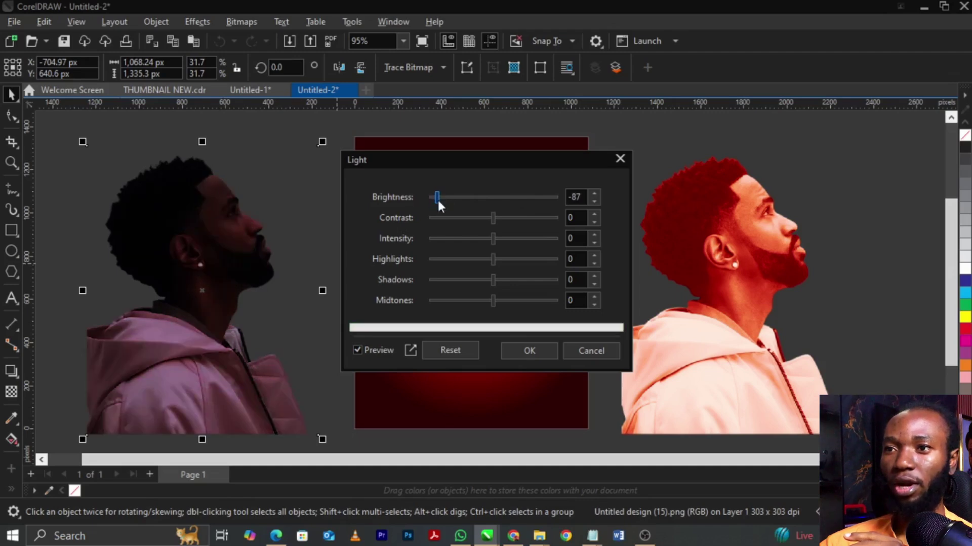
left_click_drag(437, 199, 437, 199)
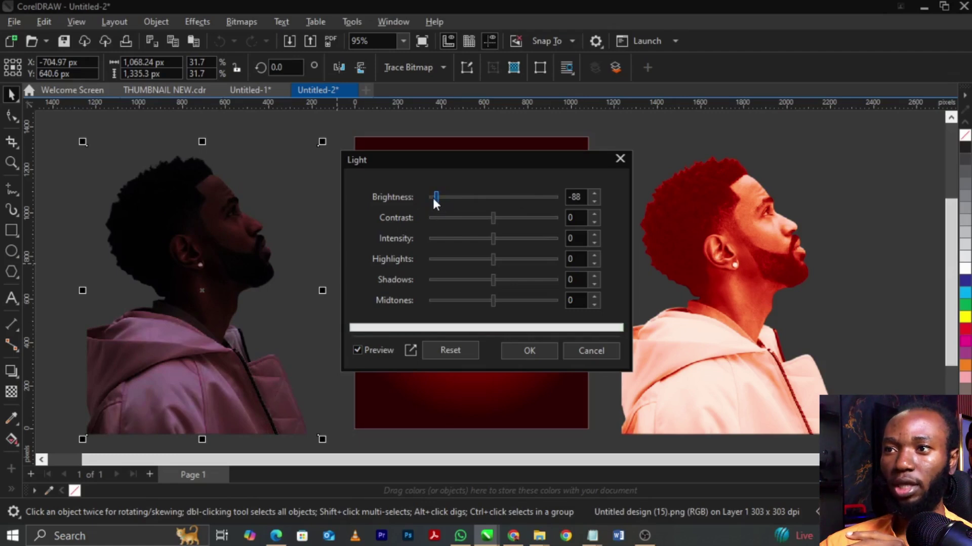
left_click_drag(436, 200, 435, 197)
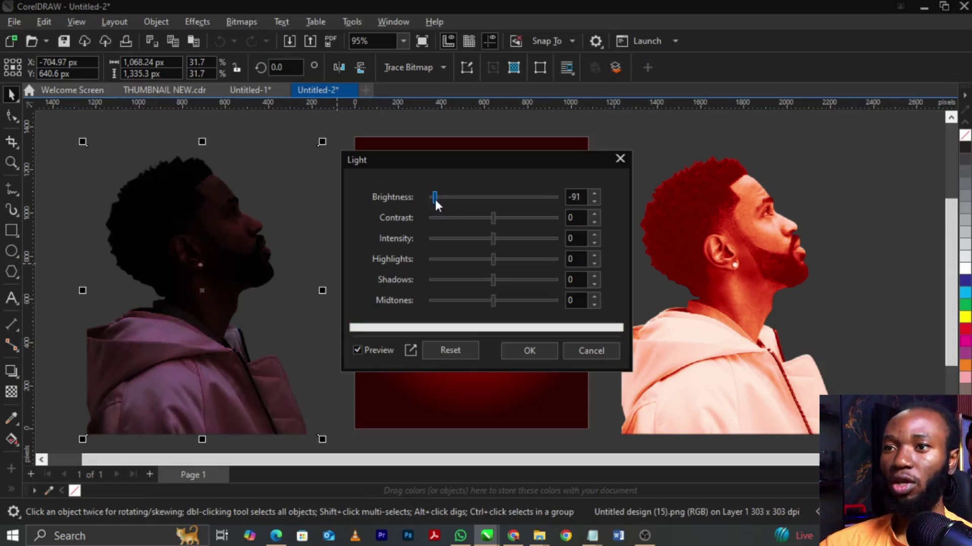
Adjust Contrast, set Shadows to 20 and pull Highlights down toward -44.
left_click(507, 217)
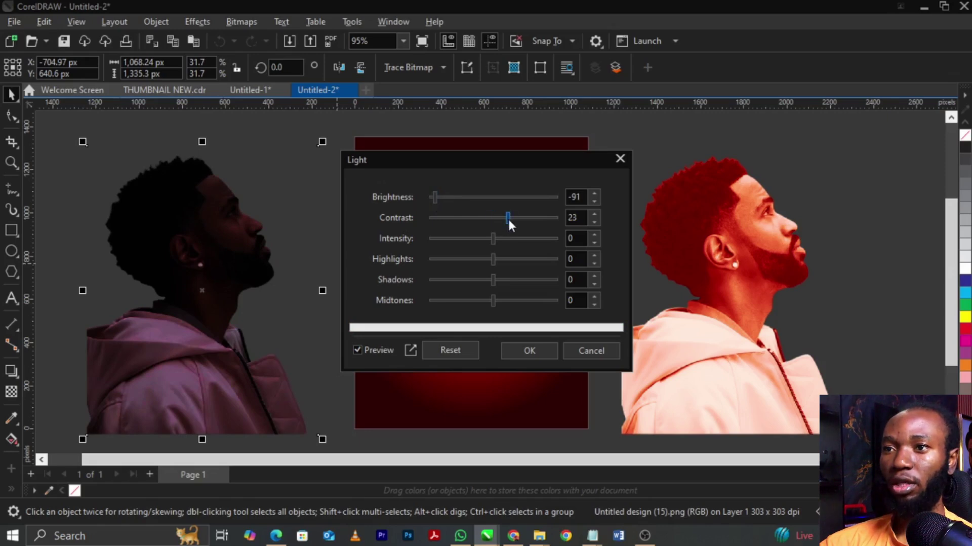
left_click_drag(505, 221, 504, 218)
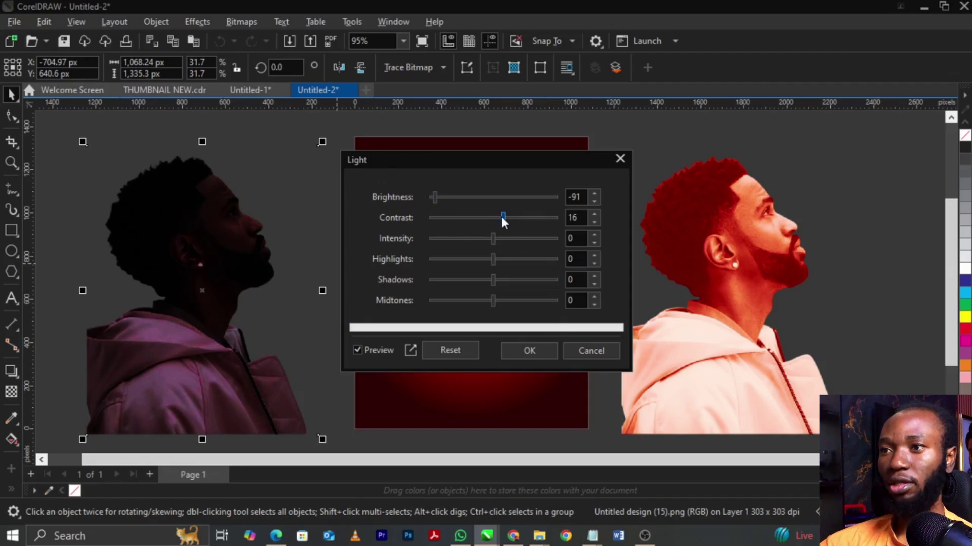
left_click_drag(503, 217, 503, 218)
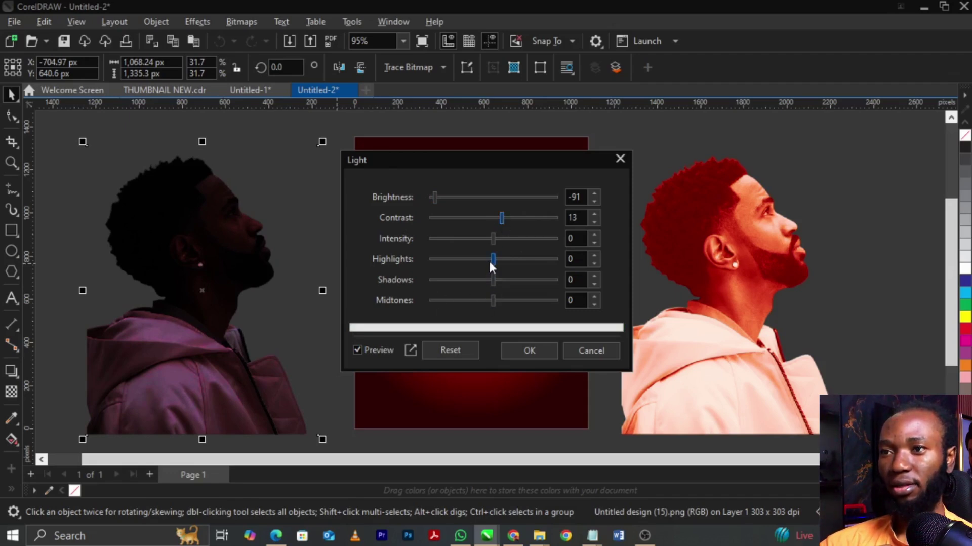
mouse_move(491, 262)
left_mouse_down()
mouse_move(503, 262)
mouse_move(469, 258)
mouse_move(492, 259)
left_mouse_up()
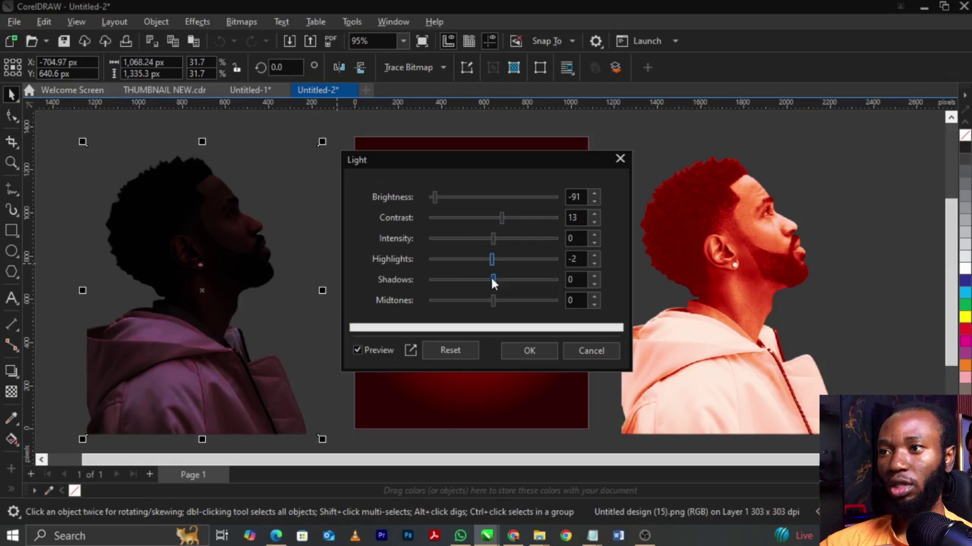
left_click_drag(493, 279, 466, 278)
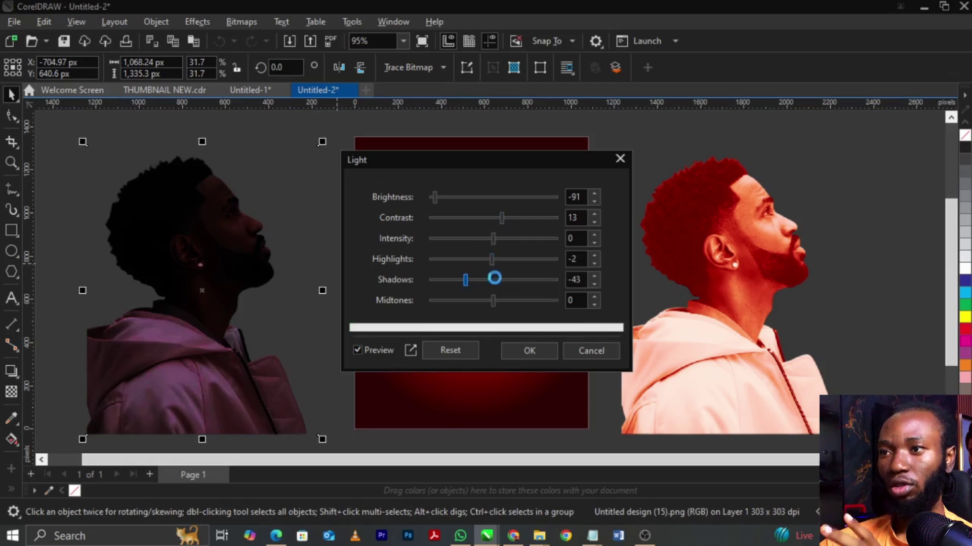
left_click(506, 278)
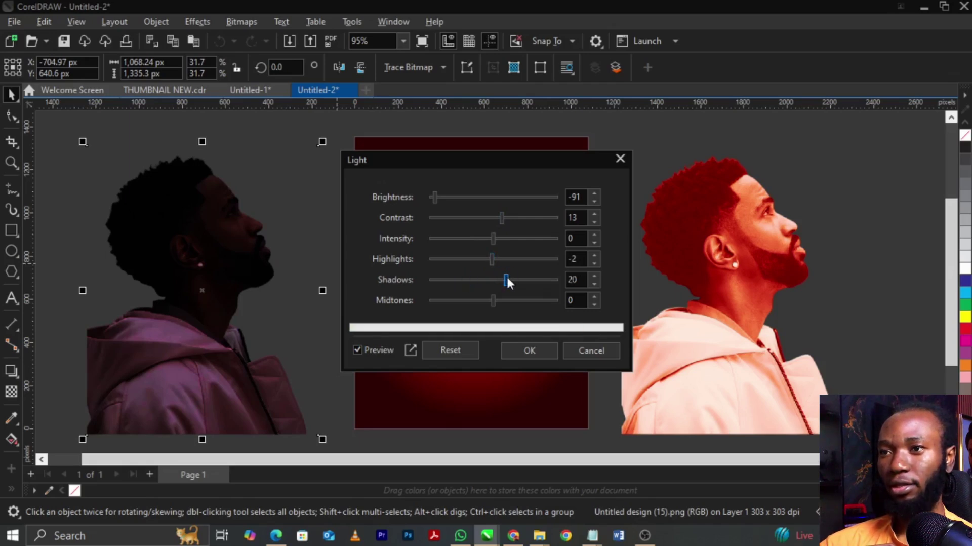
left_click_drag(491, 259, 466, 261)
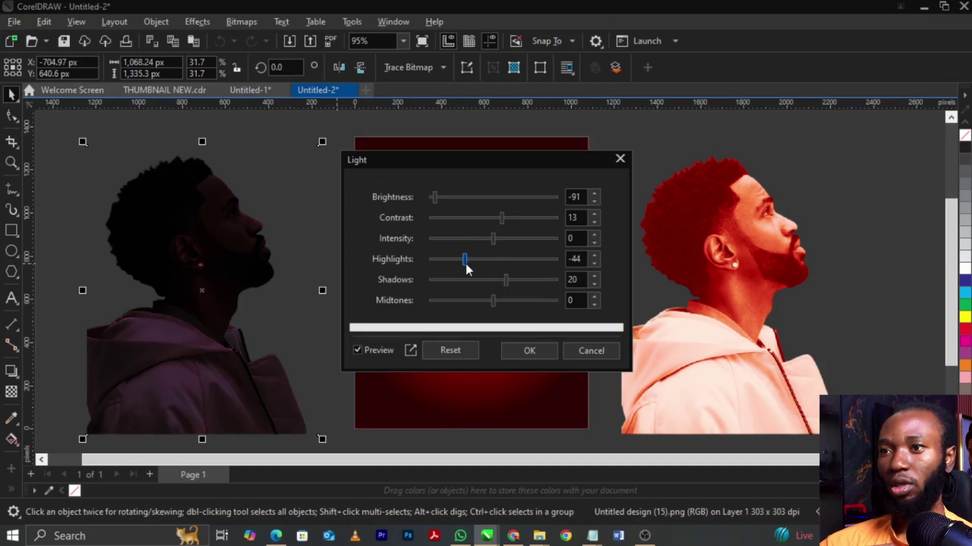
Fine-tune Brightness to about -85 and Contrast to 33, then apply the Light adjustment.
left_click_drag(434, 197, 438, 197)
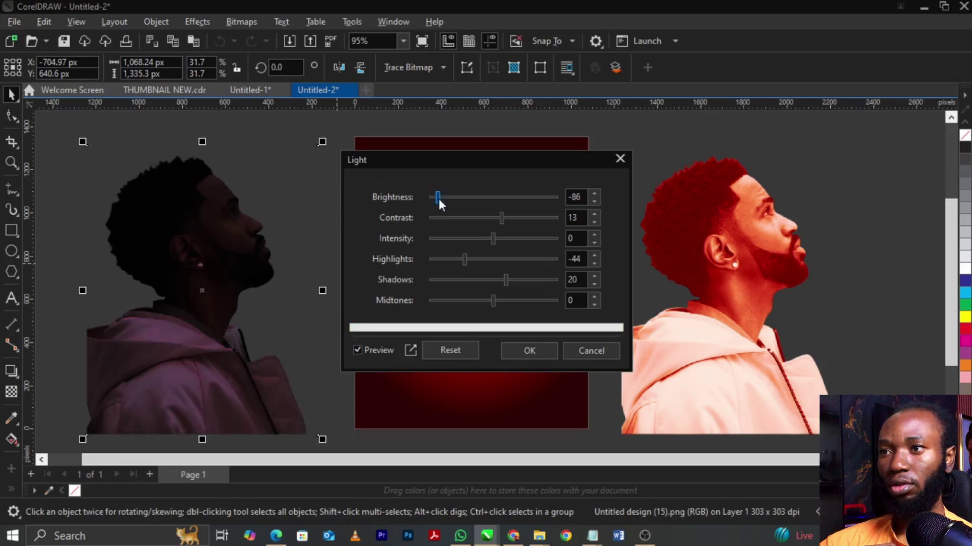
left_click_drag(438, 197, 438, 198)
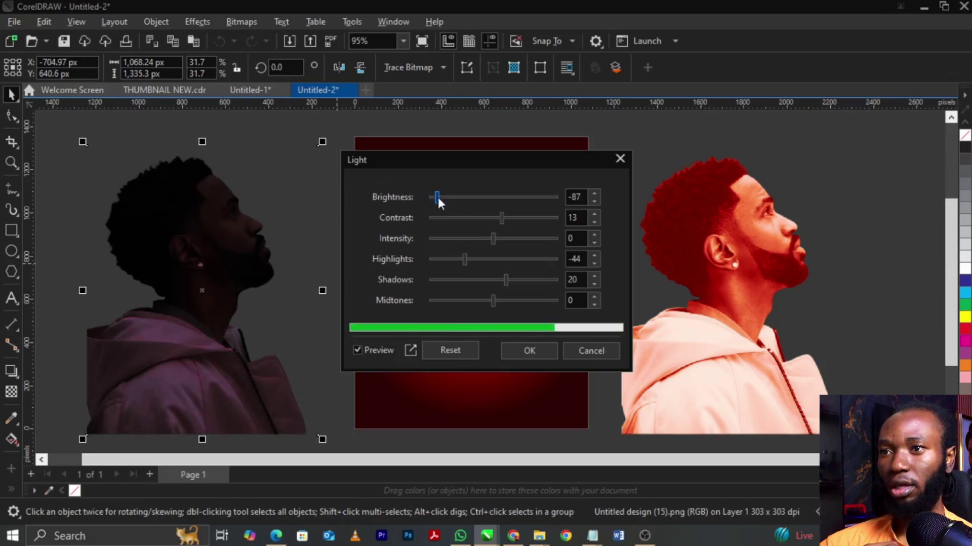
left_click(514, 217)
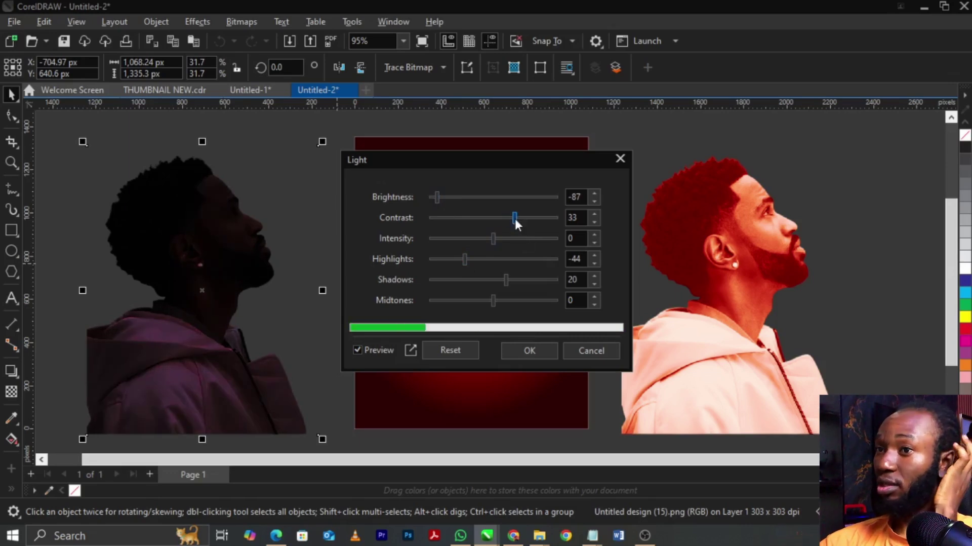
left_click_drag(438, 197, 440, 198)
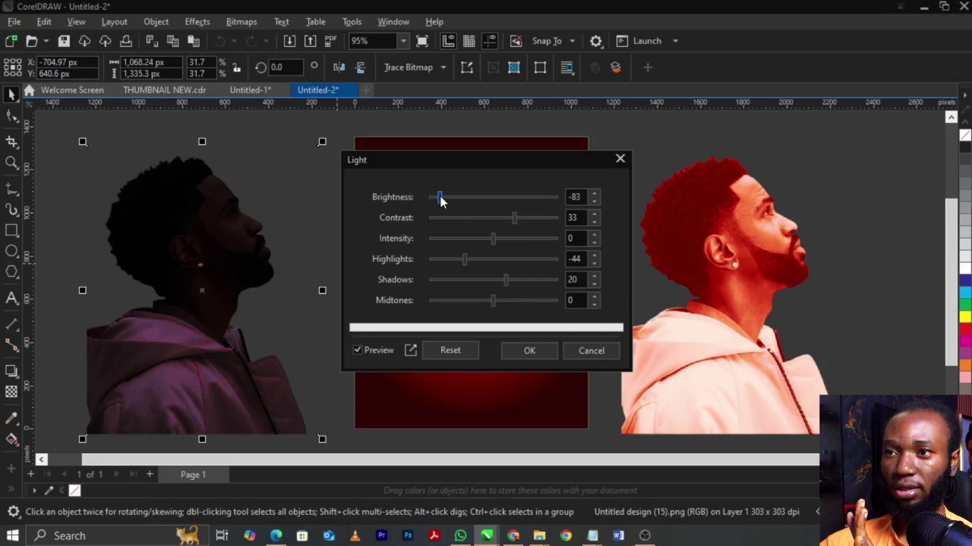
left_click_drag(439, 197, 441, 197)
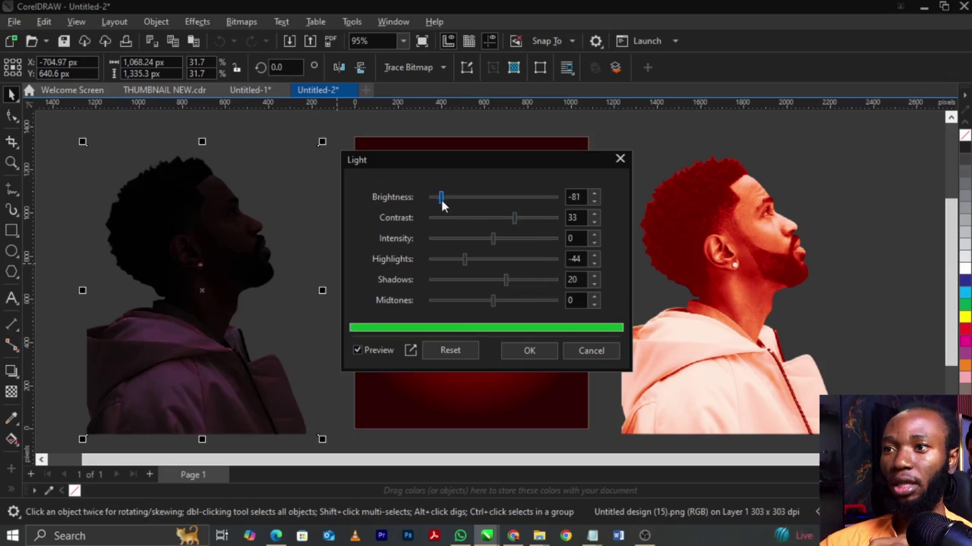
left_click_drag(442, 195, 439, 198)
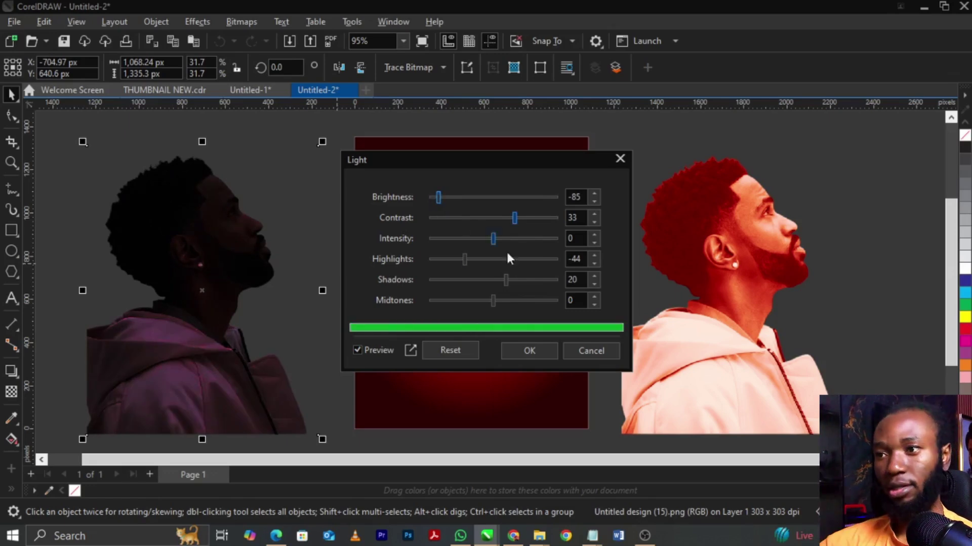
left_click(555, 348)
left_click(270, 315)
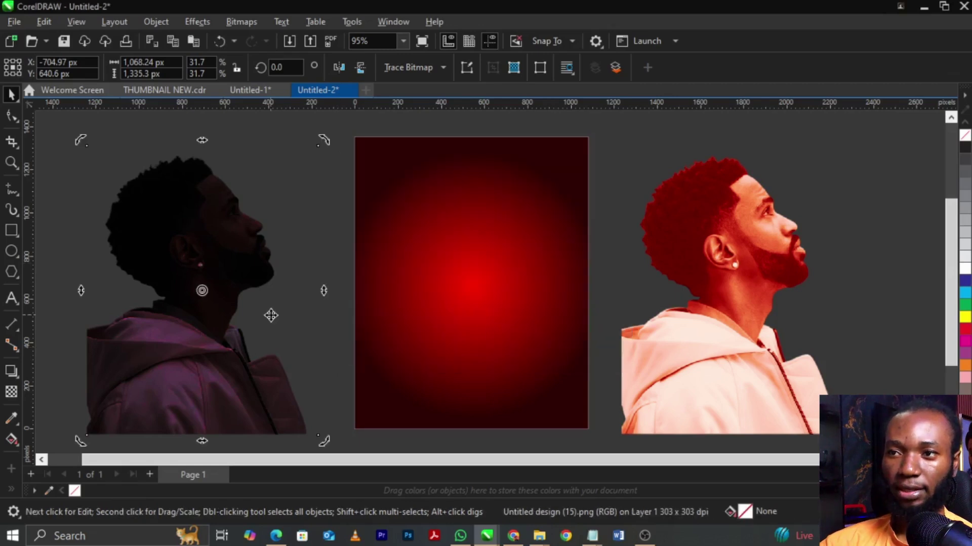
Select the silhouette with the red portrait and align the silhouette onto the red copy.
left_click(271, 314)
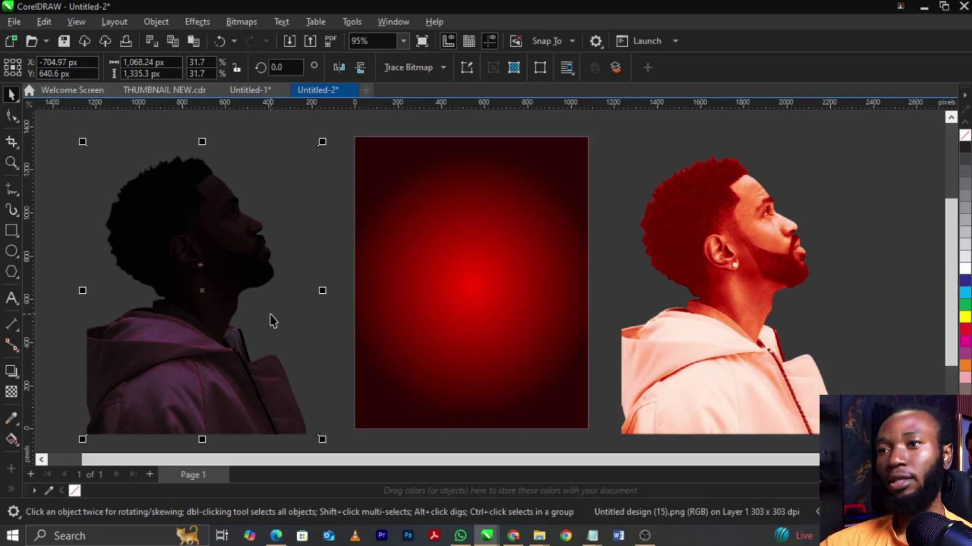
left_click(725, 262, "shift")
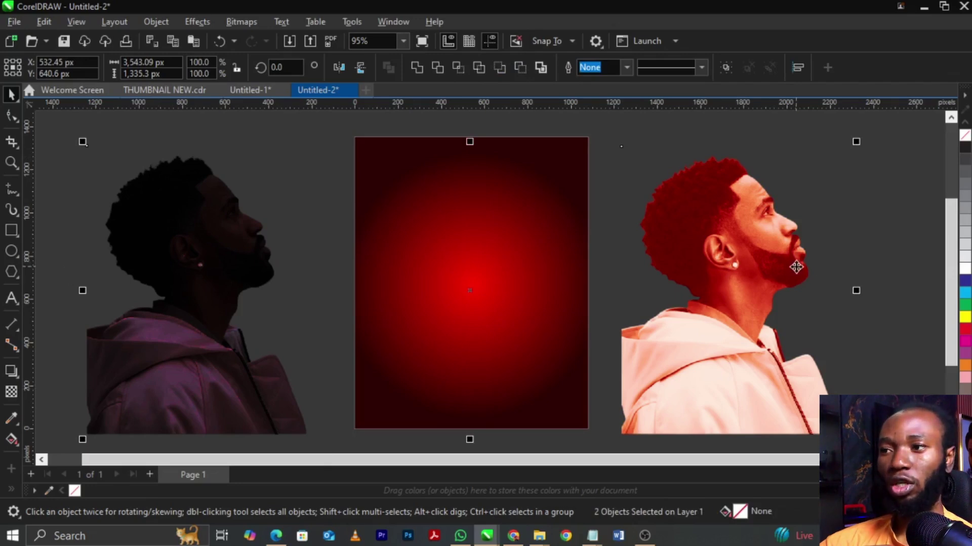
key("r")
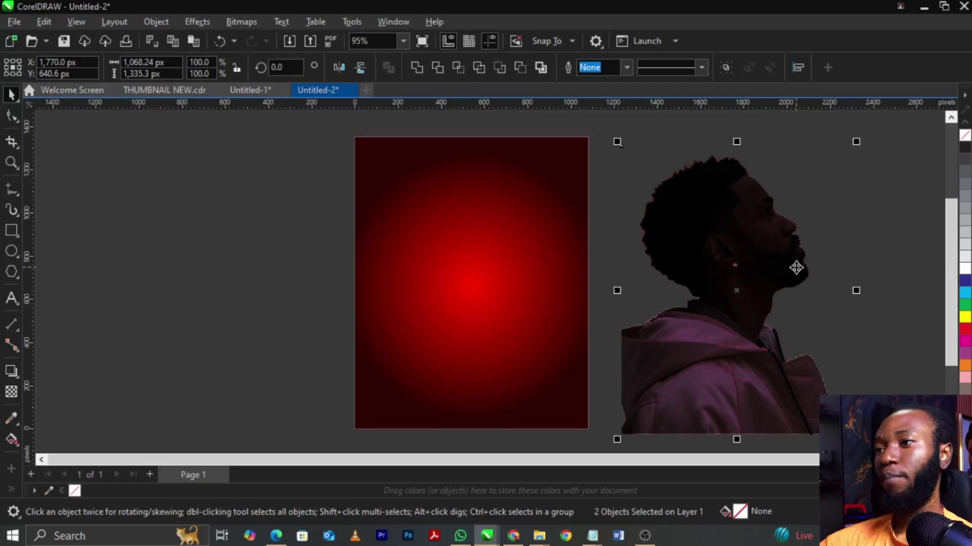
Select the silhouette alone, try moving it over the red frame, then undo the move.
left_click(872, 353)
left_click(787, 302)
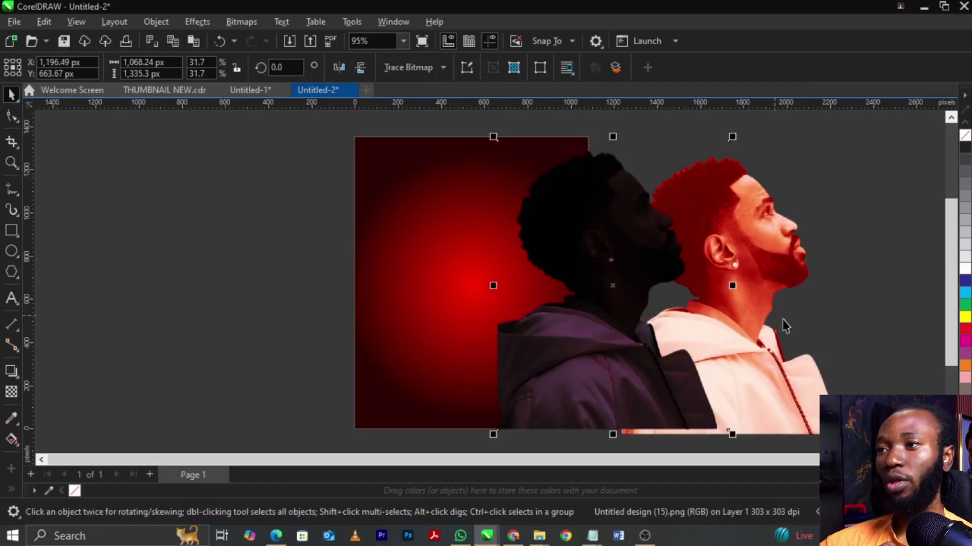
key("ctrl+a")
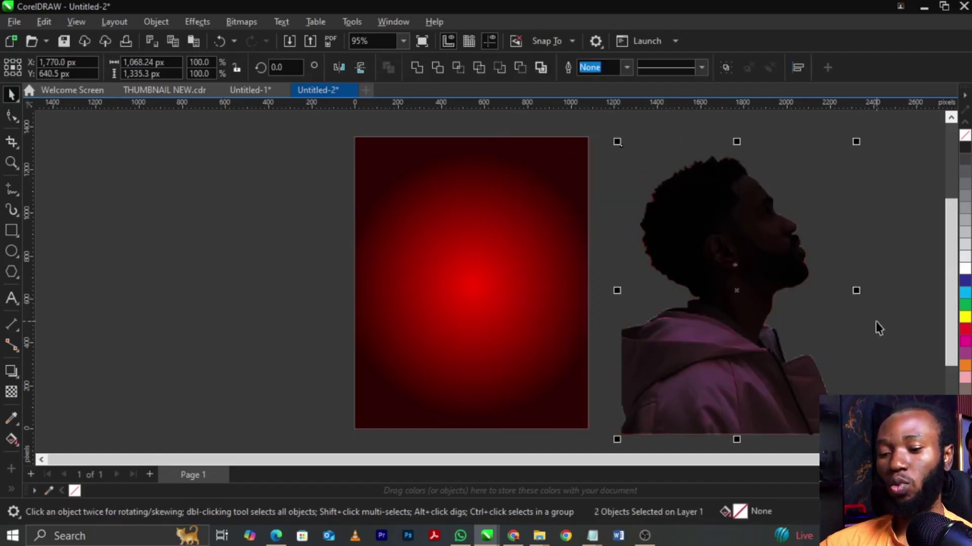
left_click(876, 322)
left_click(744, 196)
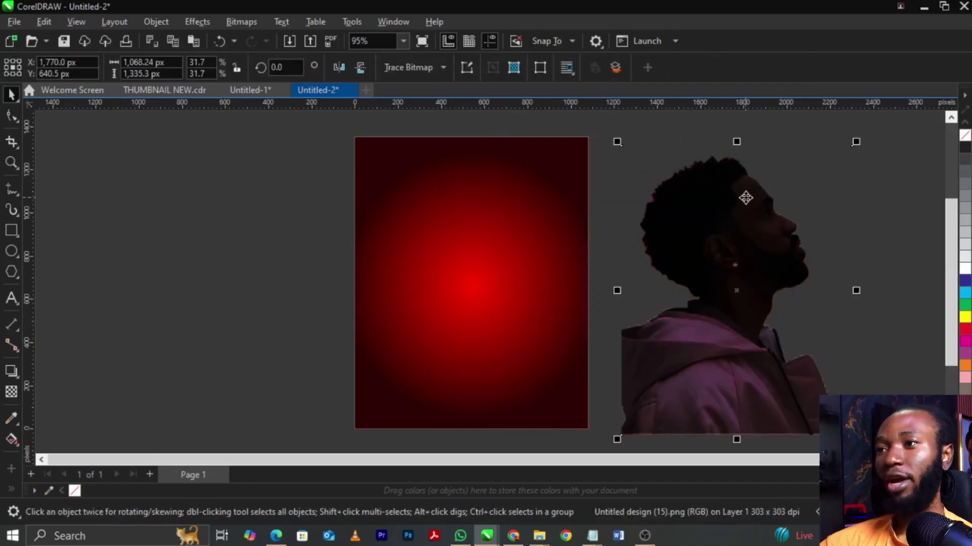
left_click_drag(760, 304, 502, 312)
key("ctrl+z")
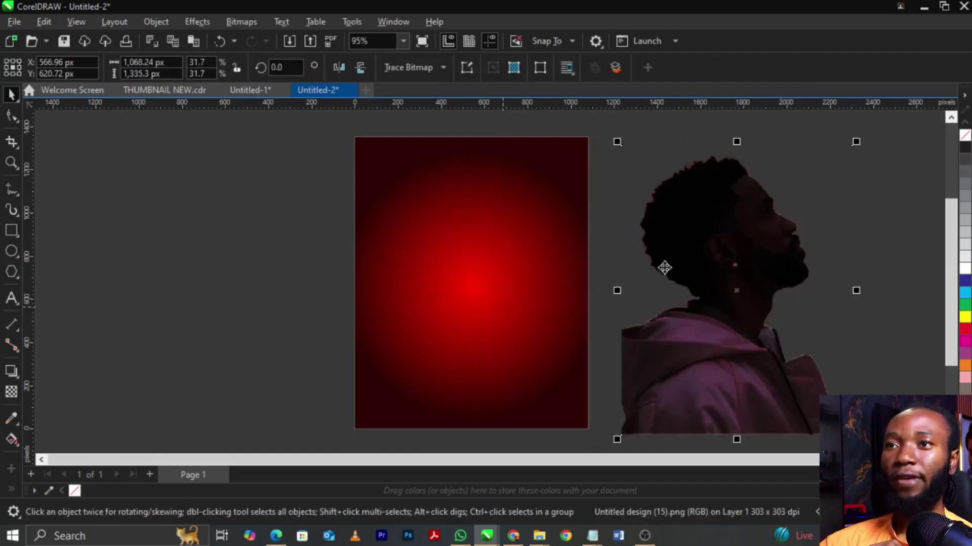
scroll(749, 204, "up", 3)
scroll(530, 191, "down", 3)
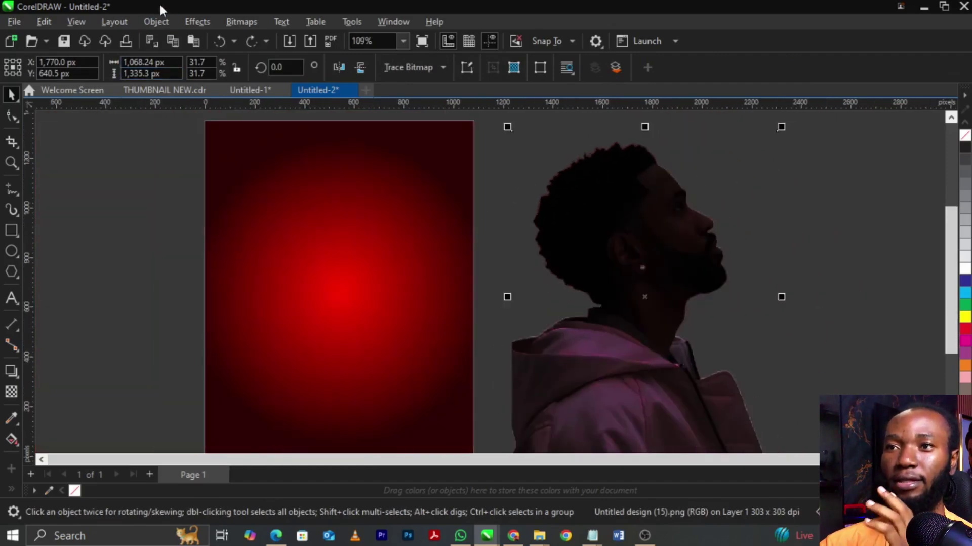
Browse the Effects menu, close it unused, and reselect the silhouette portrait.
left_click(198, 22)
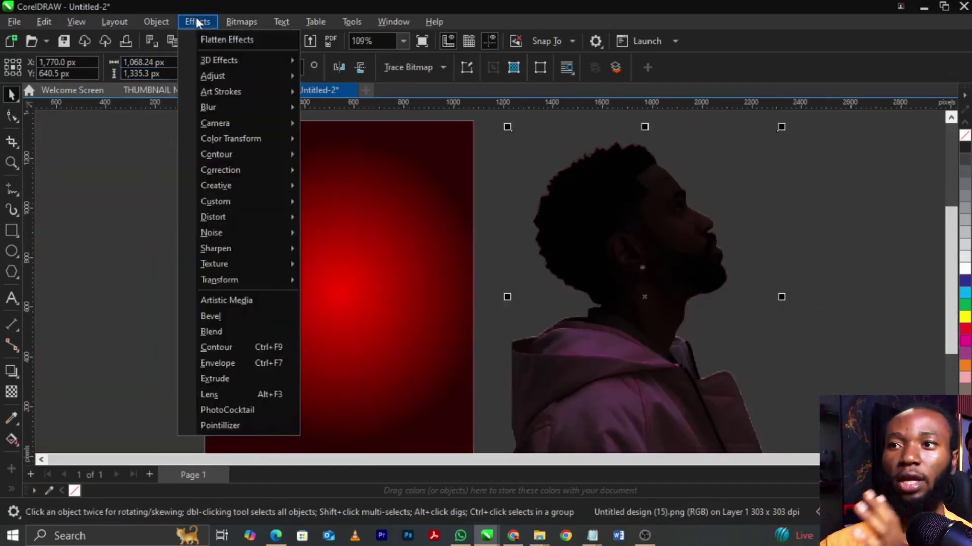
mouse_move(231, 113)
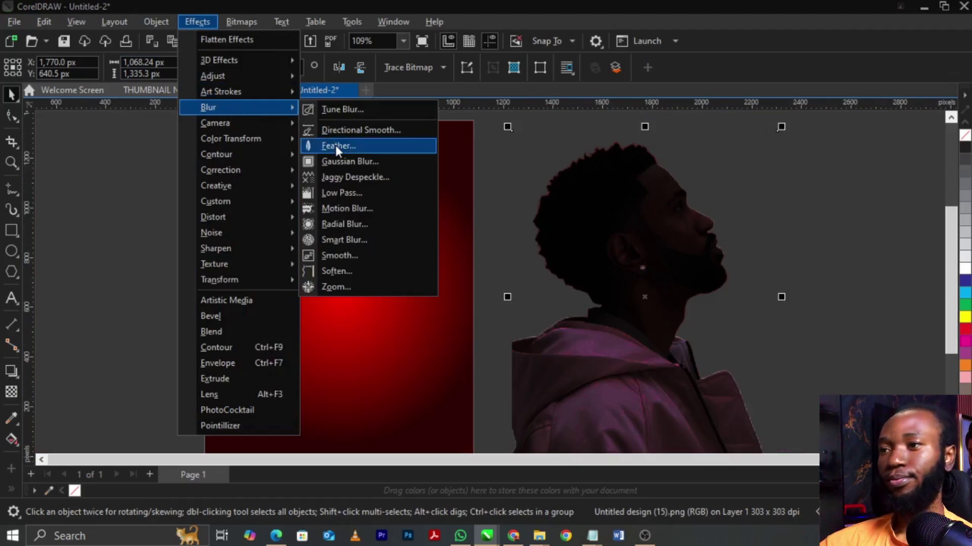
left_click(104, 232)
left_click(533, 257)
Apply a Curved-mode Feather of width 22 to the silhouette, then select both objects.
left_click(206, 22)
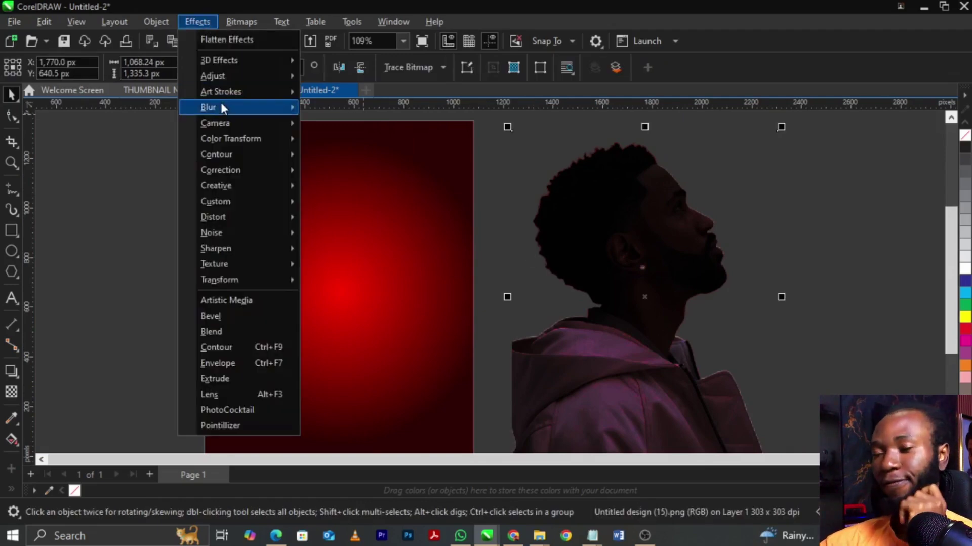
mouse_move(222, 106)
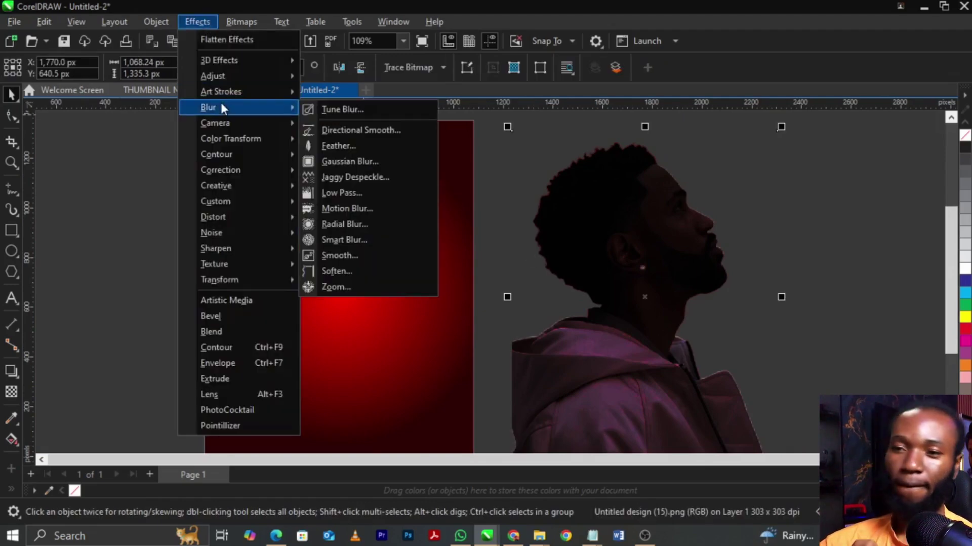
left_click(350, 147)
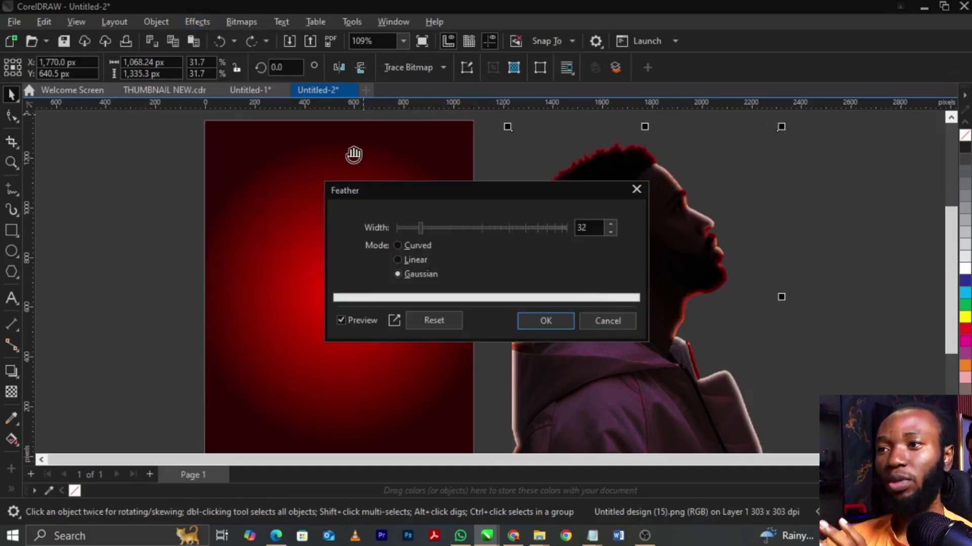
left_click_drag(447, 196, 282, 135)
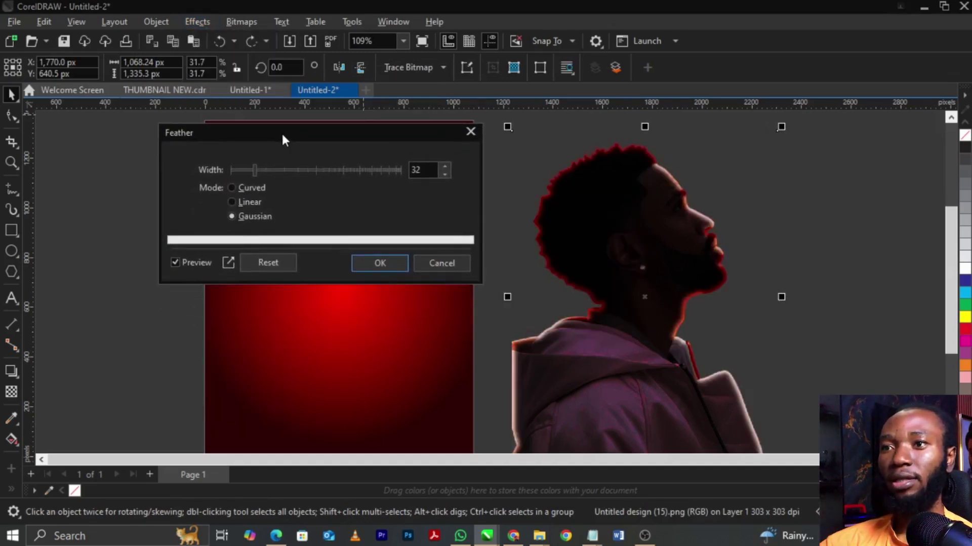
left_click(240, 191)
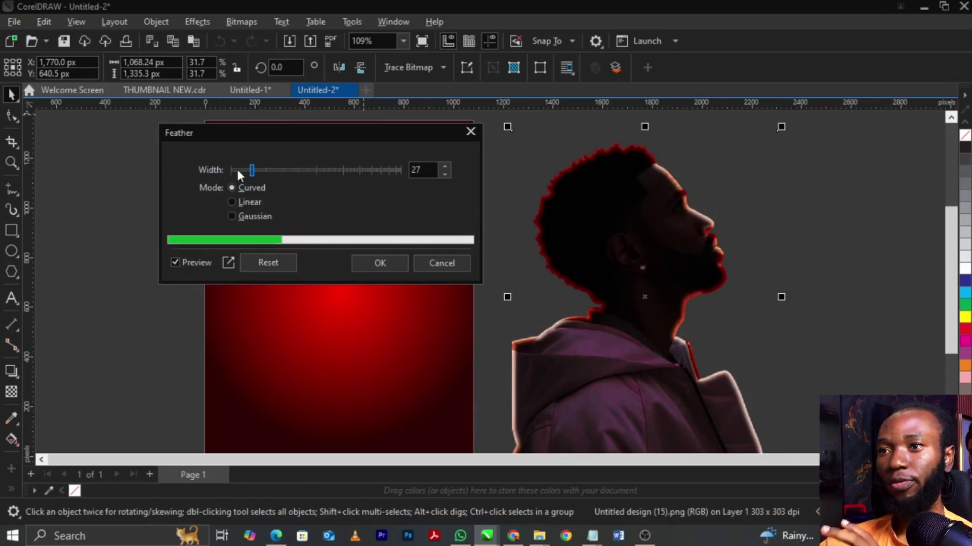
mouse_move(236, 169)
left_mouse_down()
mouse_move(225, 169)
mouse_move(247, 171)
left_mouse_up()
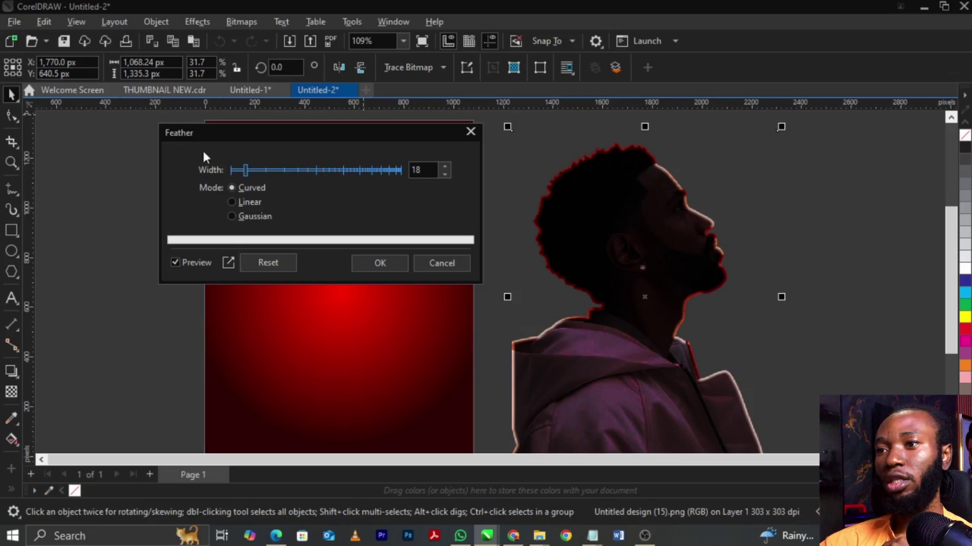
left_click_drag(249, 172, 251, 172)
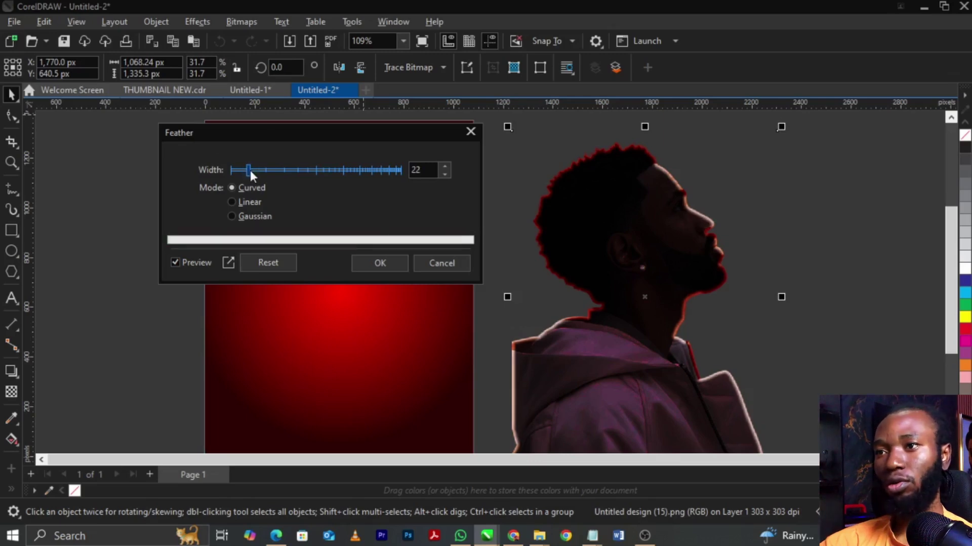
left_click(381, 262)
scroll(793, 203, "down", 3)
left_click_drag(866, 143, 543, 381)
Select the silhouette photo, trial-move it onto the red rectangle, and undo.
left_click(537, 375)
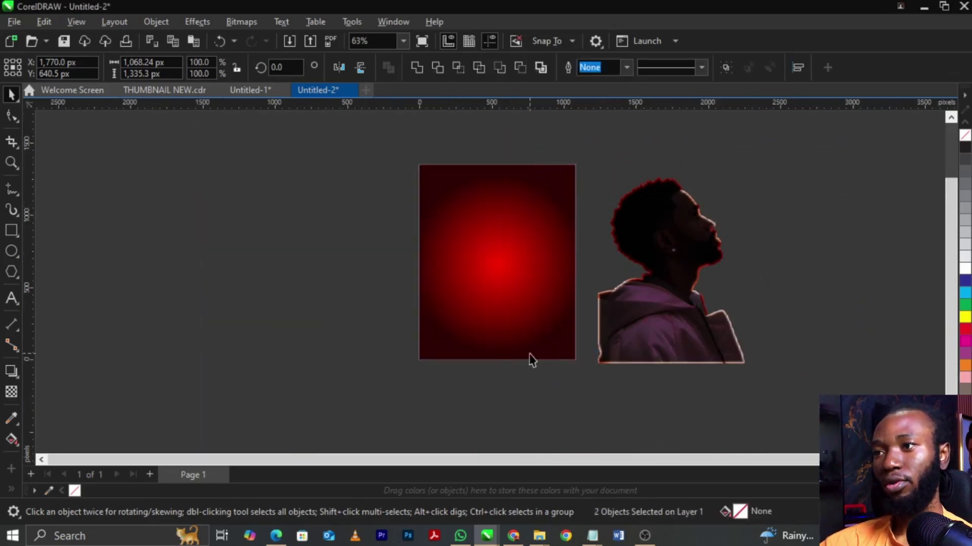
left_click(530, 355)
left_click(680, 338)
left_click(510, 320)
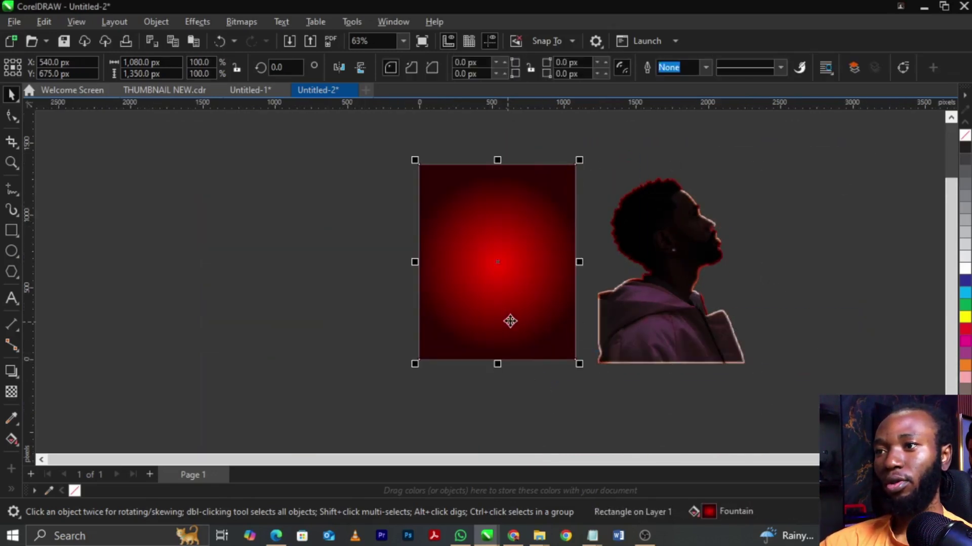
left_click(767, 313)
left_click_drag(632, 327, 494, 322)
key("ctrl+z")
Select the portrait pair together and place it over the red gradient rectangle's centre.
left_click_drag(560, 417, 770, 136)
left_click_drag(707, 270, 531, 304)
scroll(510, 282, "up", 4)
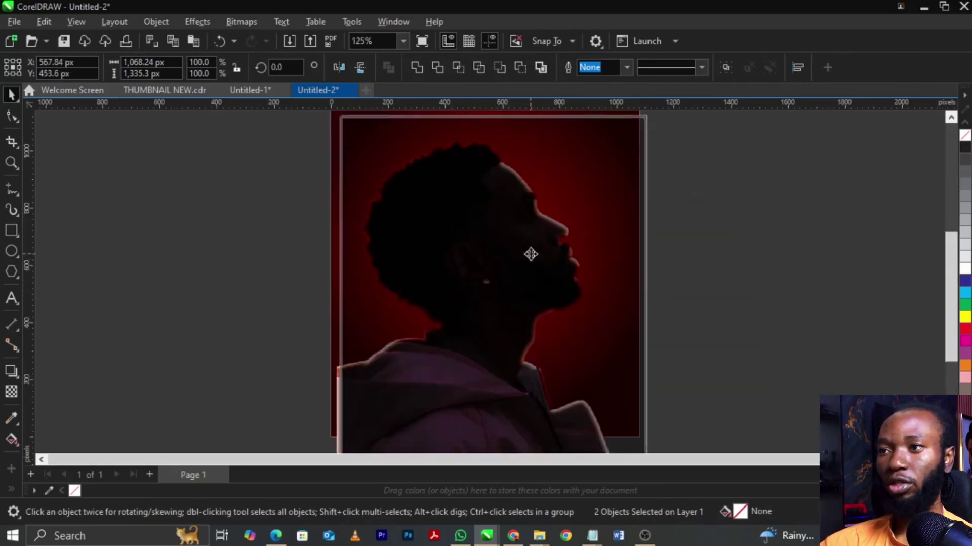
scroll(548, 256, "down", 3)
scroll(548, 255, "up", 4)
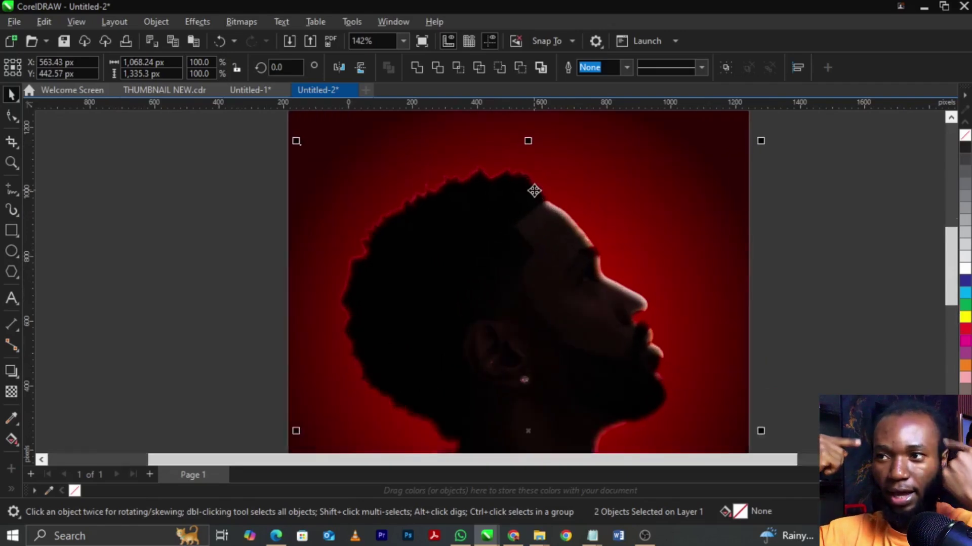
scroll(544, 239, "down", 3)
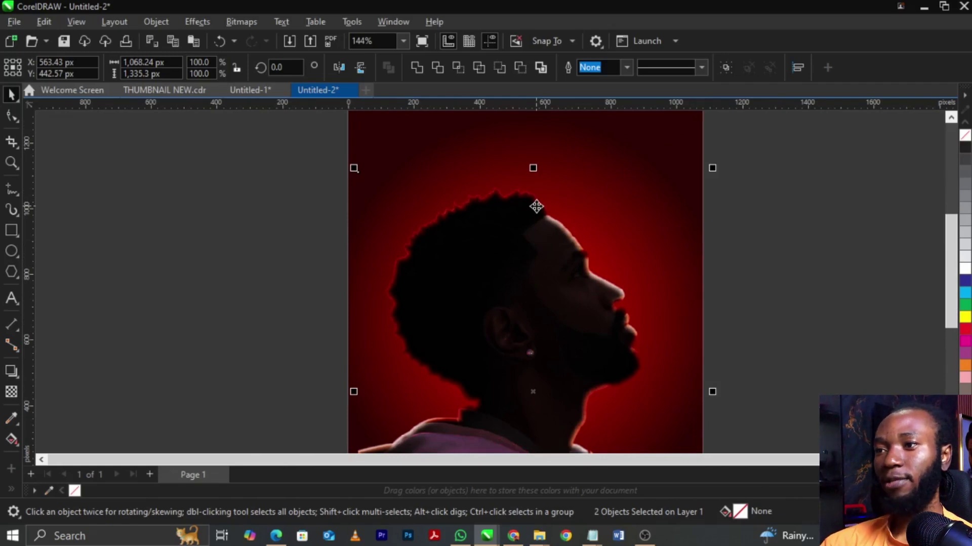
scroll(537, 206, "down", 2)
PowerClip the silhouette pair inside the red gradient rectangle.
right_click(574, 242)
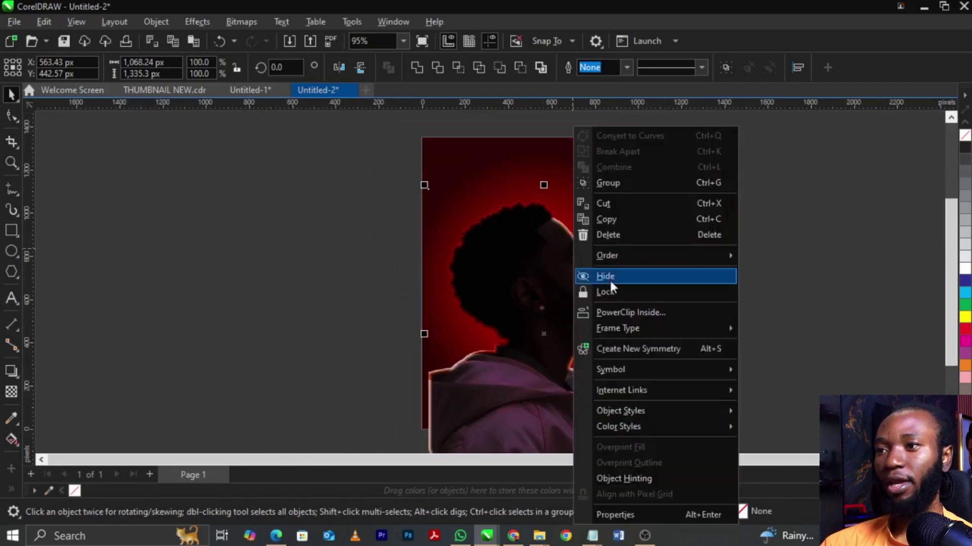
left_click(636, 307)
left_click(575, 169)
scroll(657, 217, "down", 1)
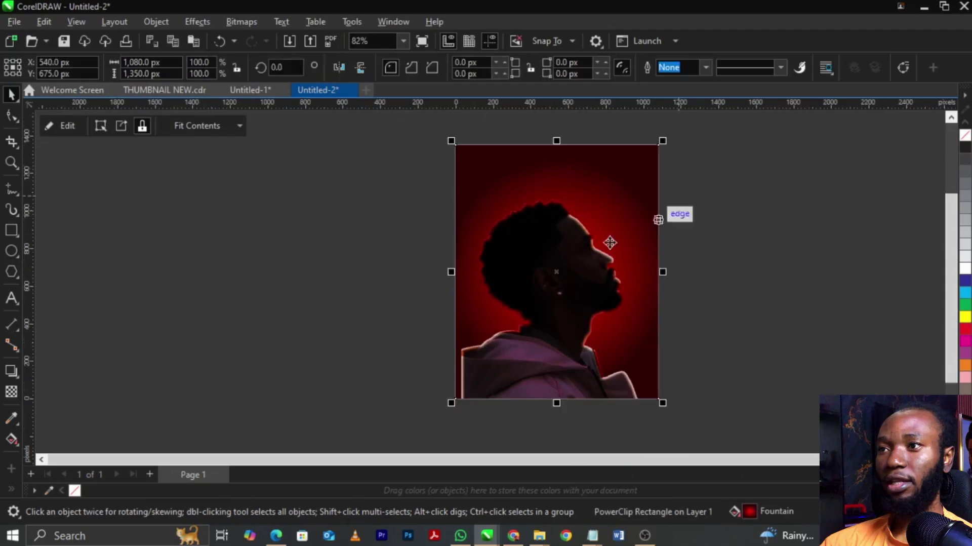
Edit the PowerClip contents, enlarge them to about 1196 × 1495 px, and finish editing.
right_click(556, 256)
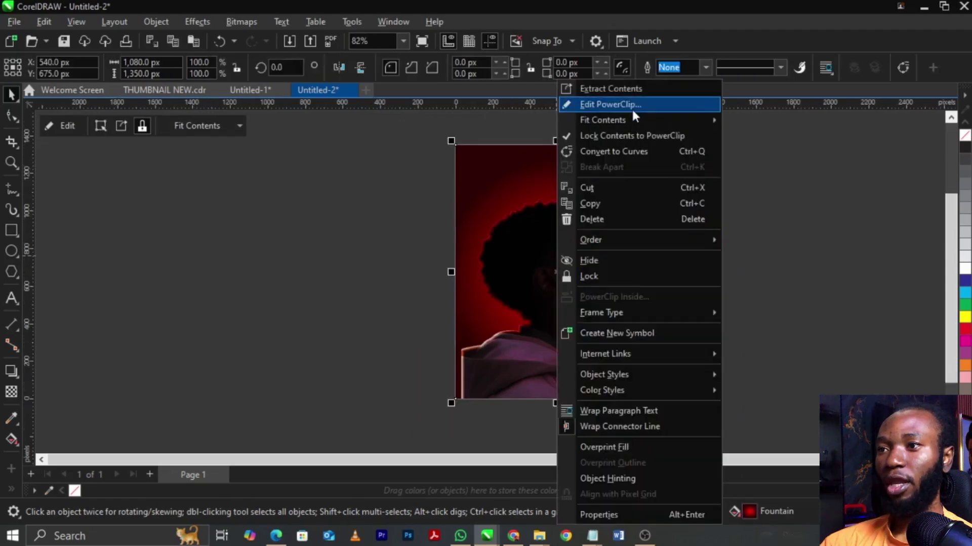
left_click(639, 106)
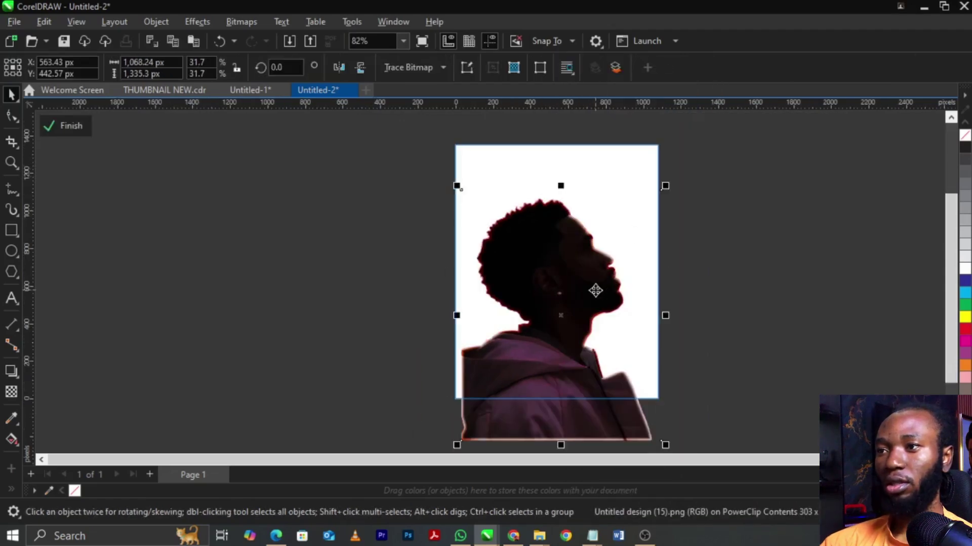
left_click_drag(594, 288, 585, 313)
key("ctrl+z")
left_click_drag(745, 171, 365, 449)
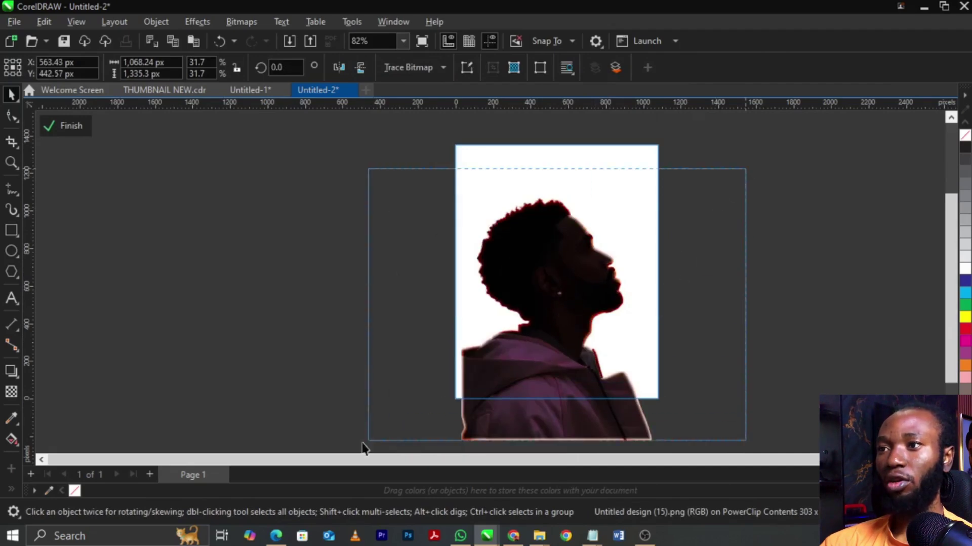
scroll(690, 238, "down", 1)
key("ctrl+shift+z")
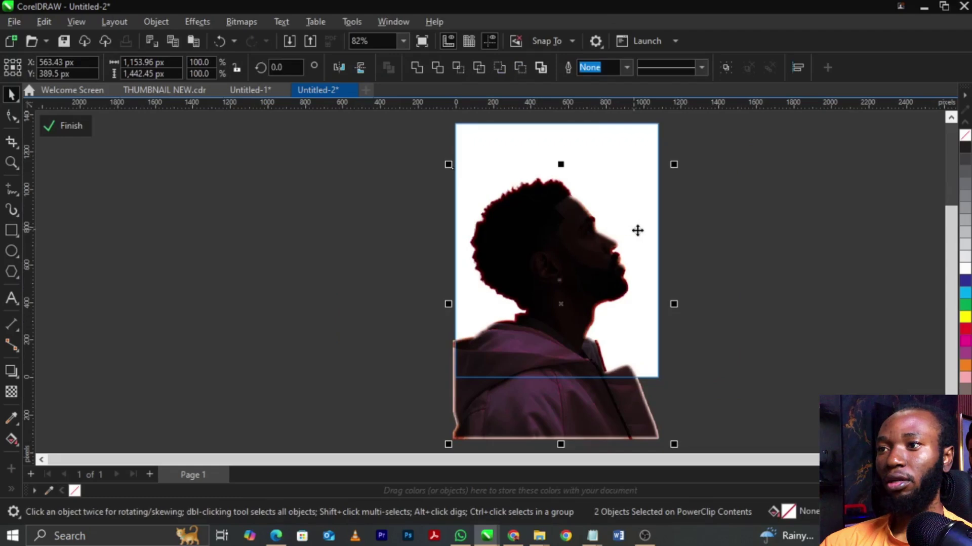
mouse_move(672, 169)
left_mouse_down()
mouse_move(683, 158)
mouse_move(677, 164)
left_mouse_up()
left_click(720, 288)
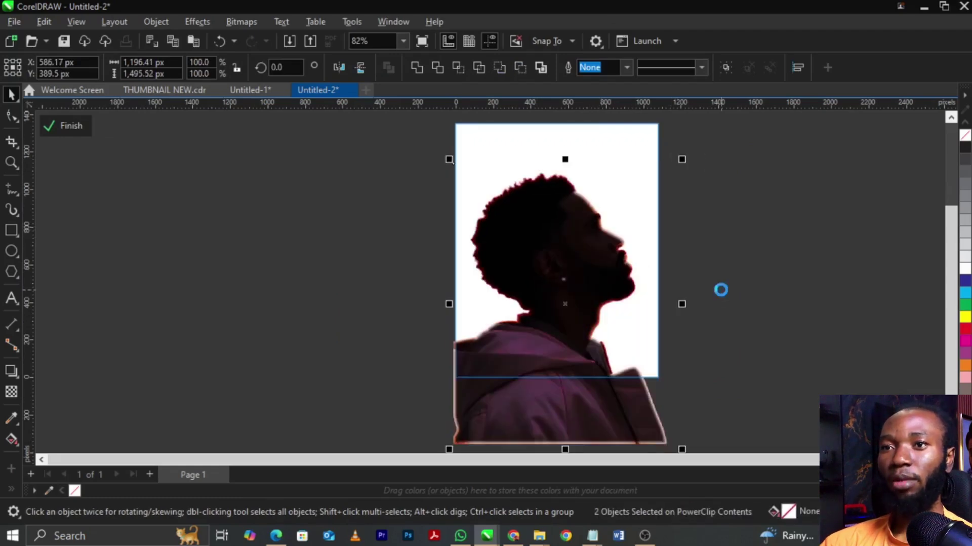
scroll(579, 191, "up", 1)
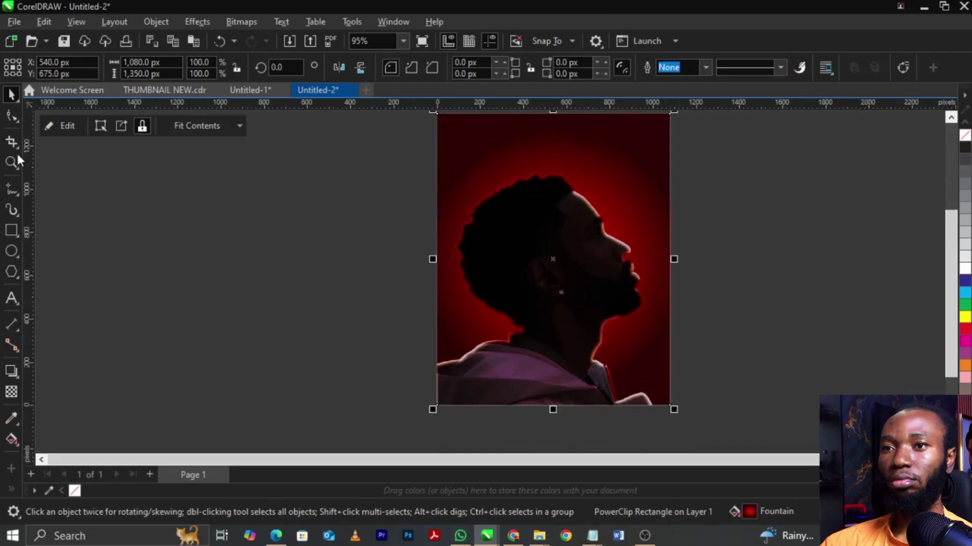
Draw a rectangle across the poster's bottom and fill it black from the palette.
left_click(12, 230)
left_click_drag(438, 334, 671, 405)
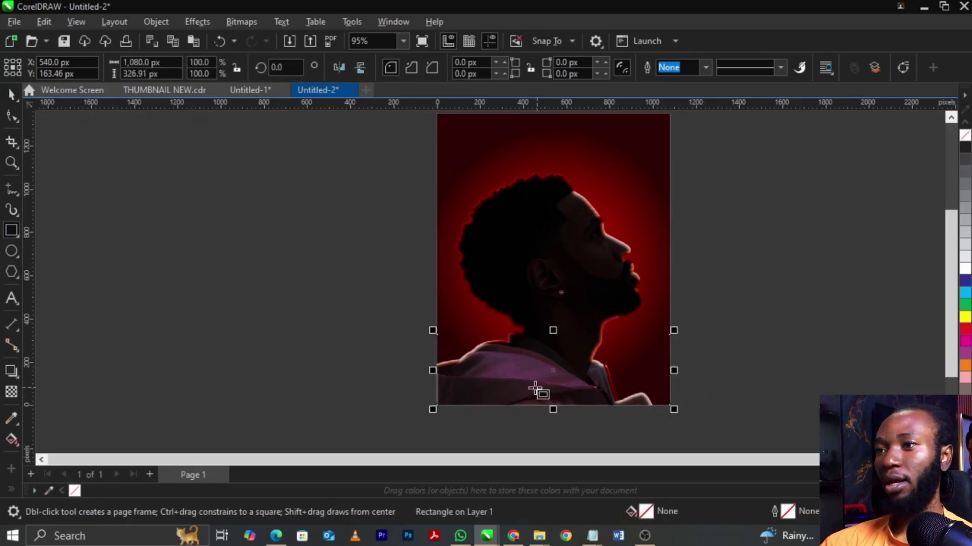
key("space")
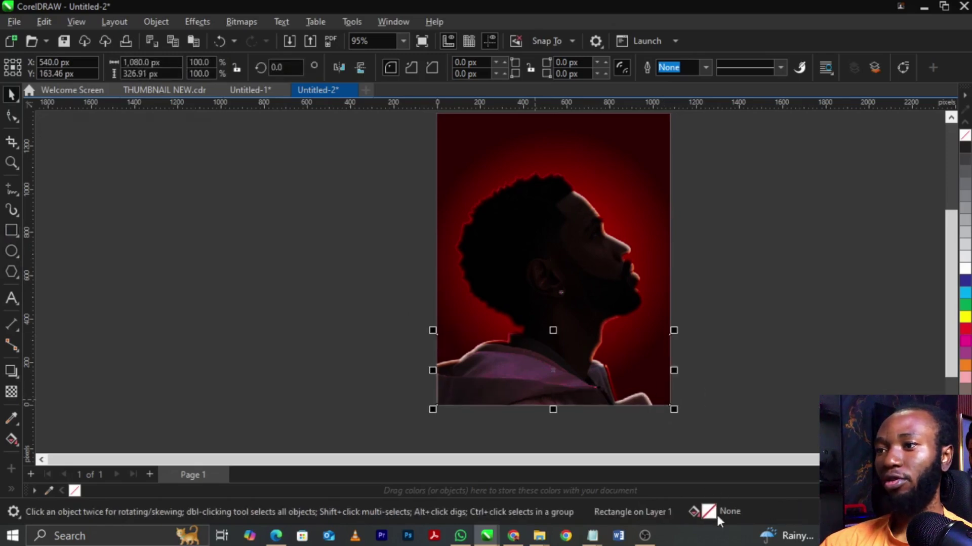
left_click(967, 149)
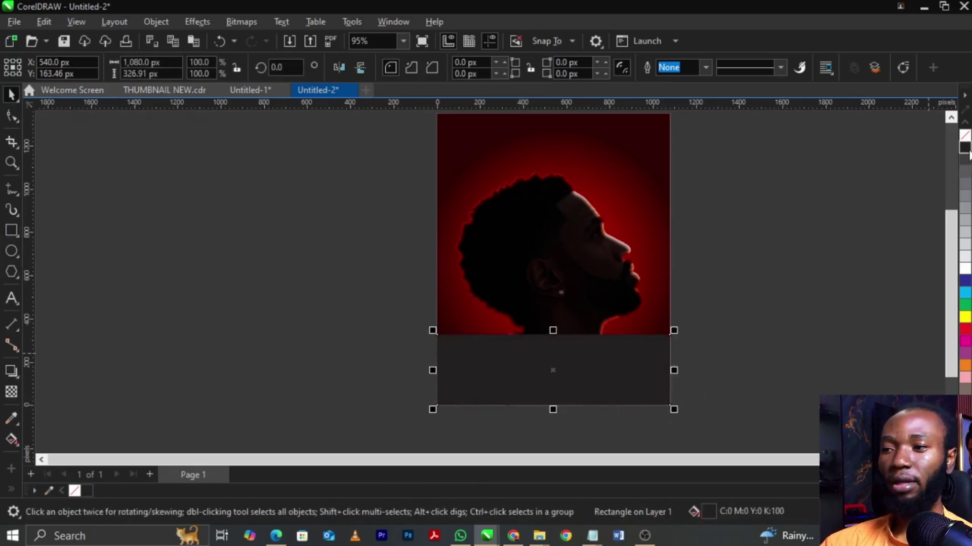
Set the rectangle's fill to exact RGB 0, 0, 0 in the fill settings.
double_click(710, 510)
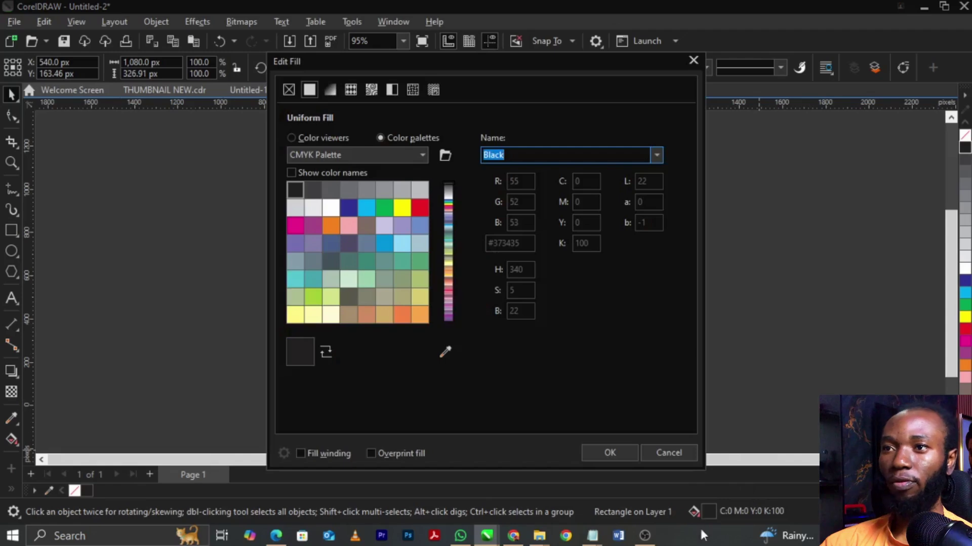
left_click(320, 142)
left_click(546, 154)
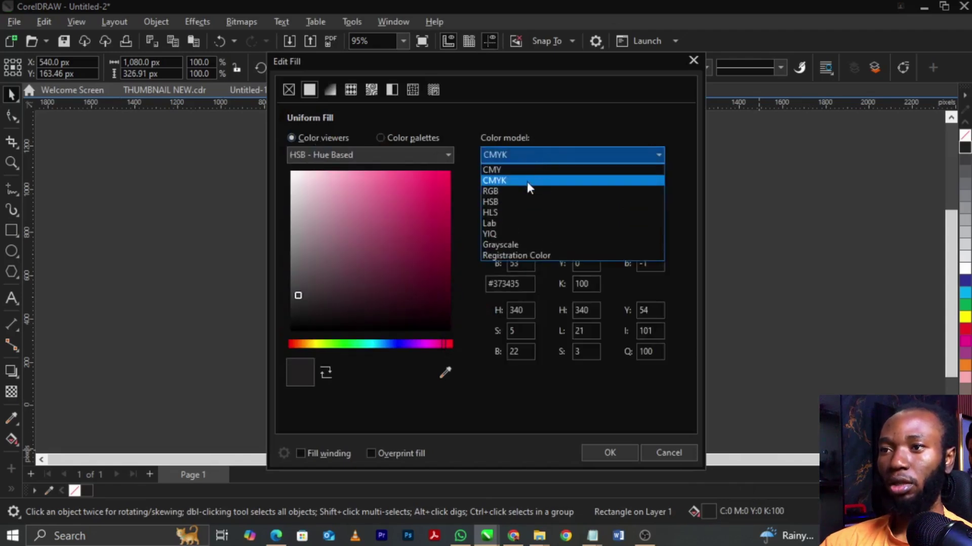
left_click(527, 187)
mouse_move(293, 328)
left_mouse_down()
mouse_move(321, 310)
mouse_move(368, 243)
mouse_move(258, 380)
left_mouse_up()
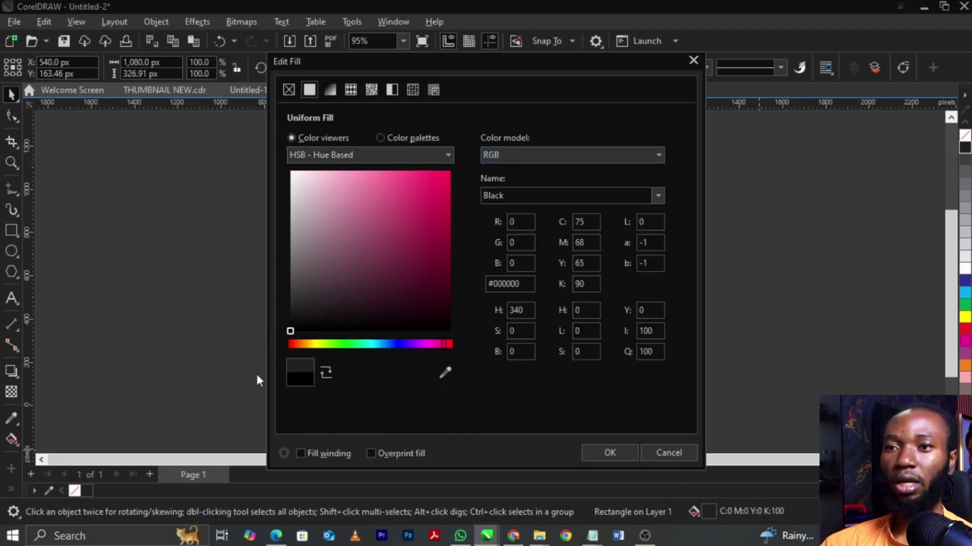
left_click(610, 453)
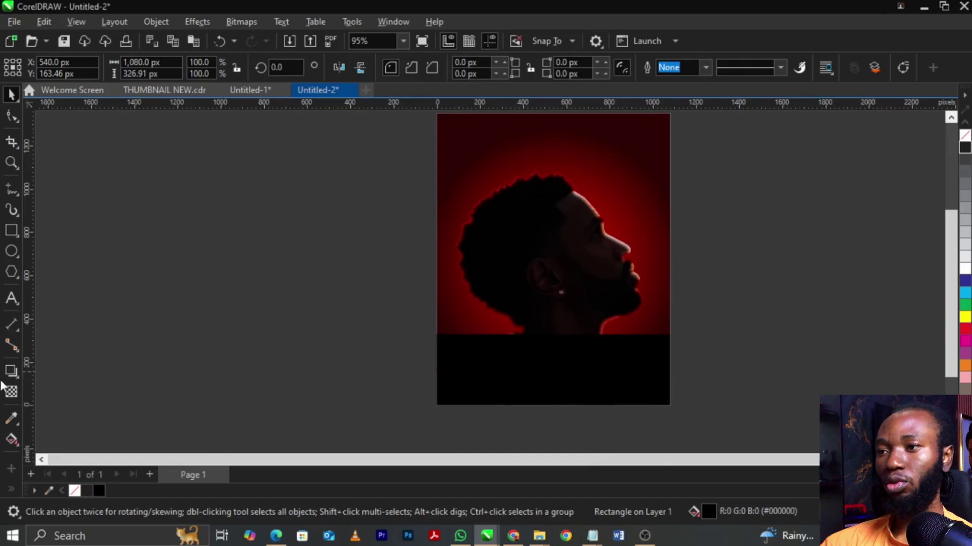
Give the black band an upward vertical fountain transparency, ending slightly below the bottom edge.
left_click(11, 394)
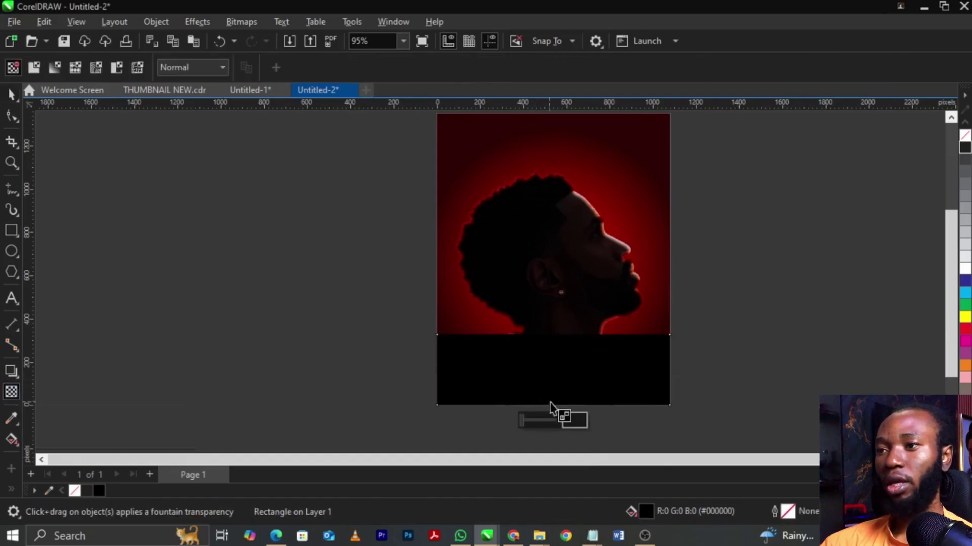
left_click_drag(559, 399, 559, 336)
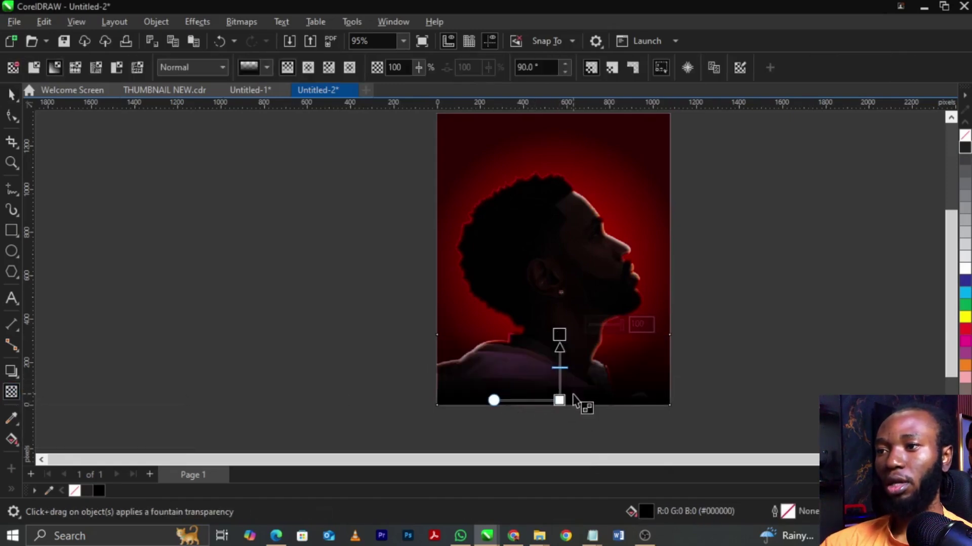
left_click_drag(562, 399, 560, 416)
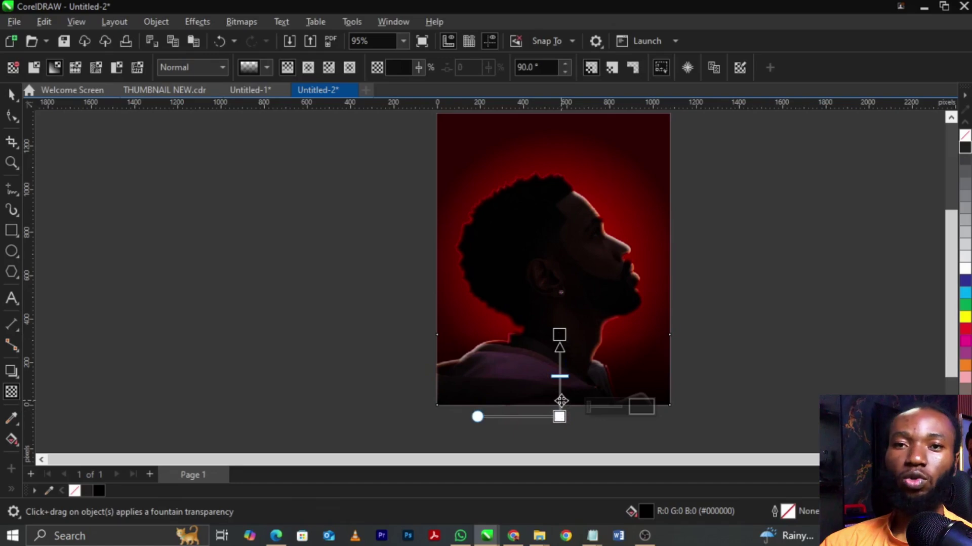